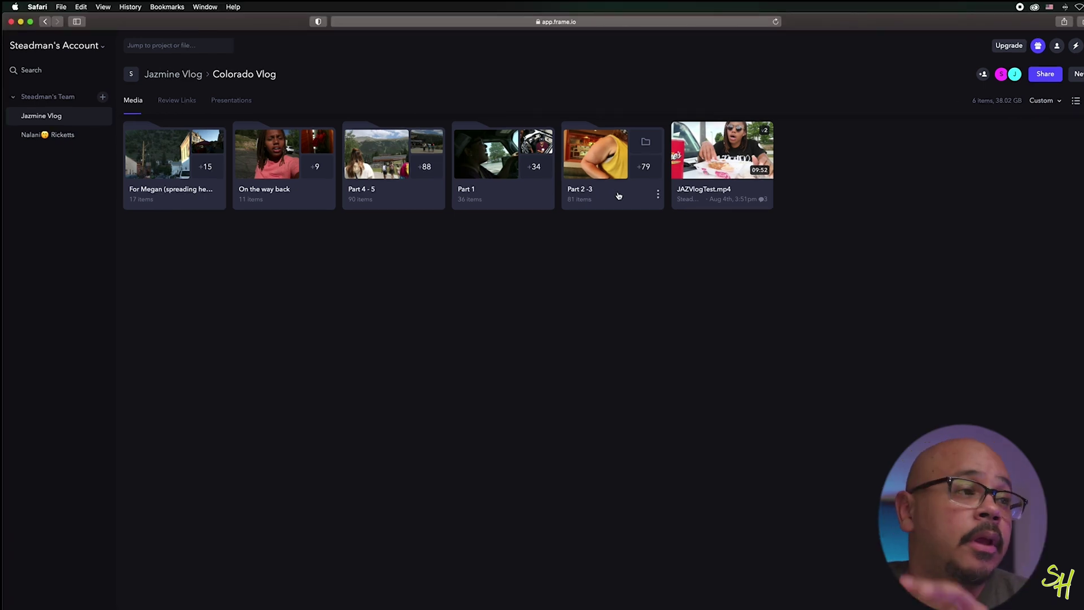
- Select the Part 2 -3 folder card in the Colorado Vlog folder
{"action": "left_click", "coordinate": [617, 196]}
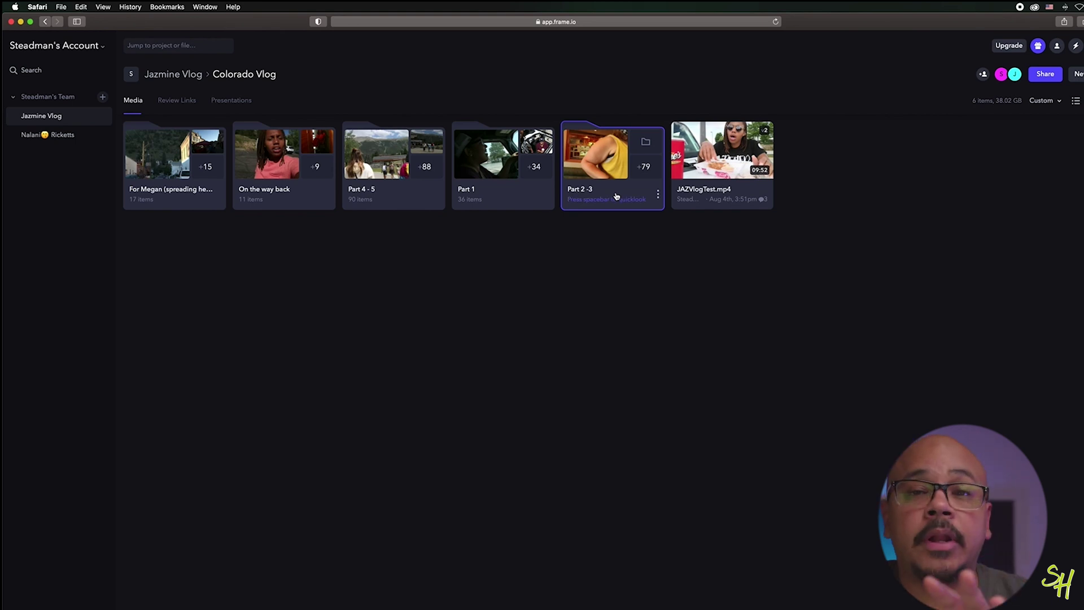
- Open the Part 2 -3 folder to show its 81 clips
{"action": "double_click", "coordinate": [616, 195]}
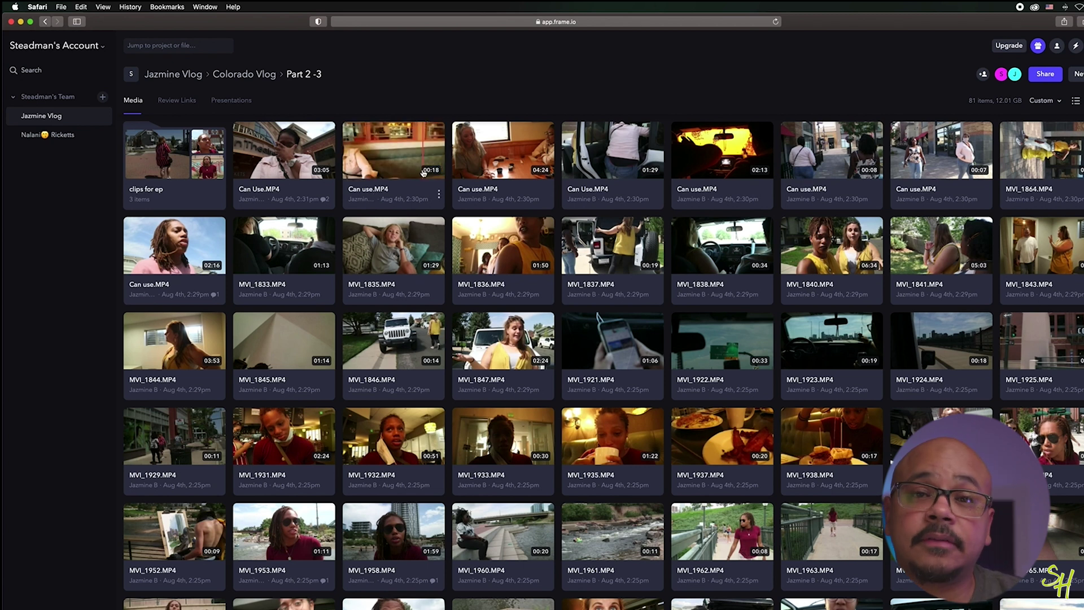
- Go back to the Jazmine Vlog project and open Crosscountryroadtrip2020EP1.mp4 for review
{"action": "left_click", "coordinate": [184, 76]}
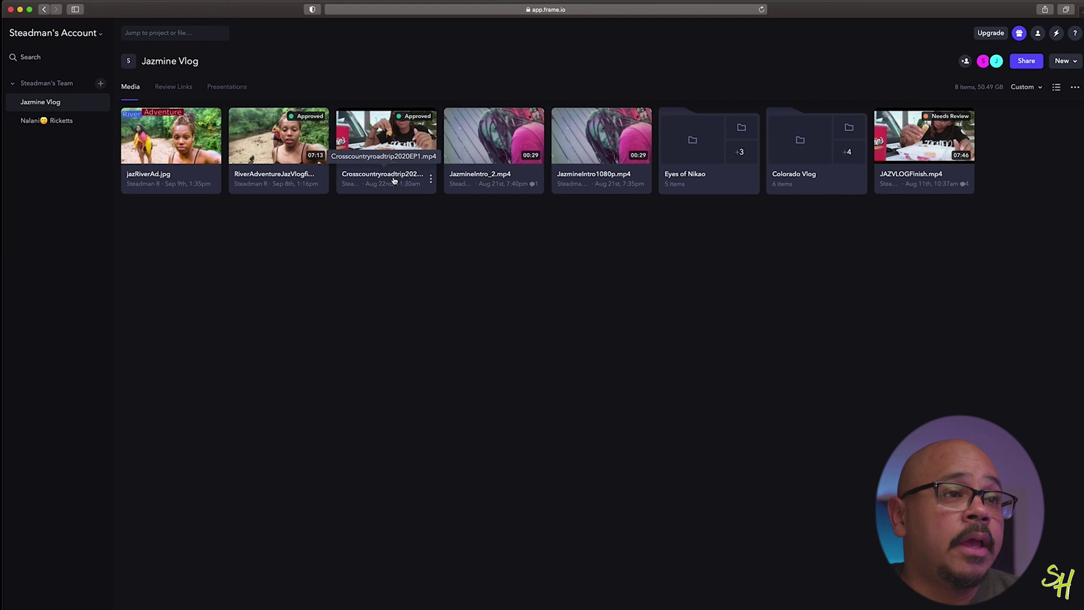
{"action": "left_click", "coordinate": [394, 180]}
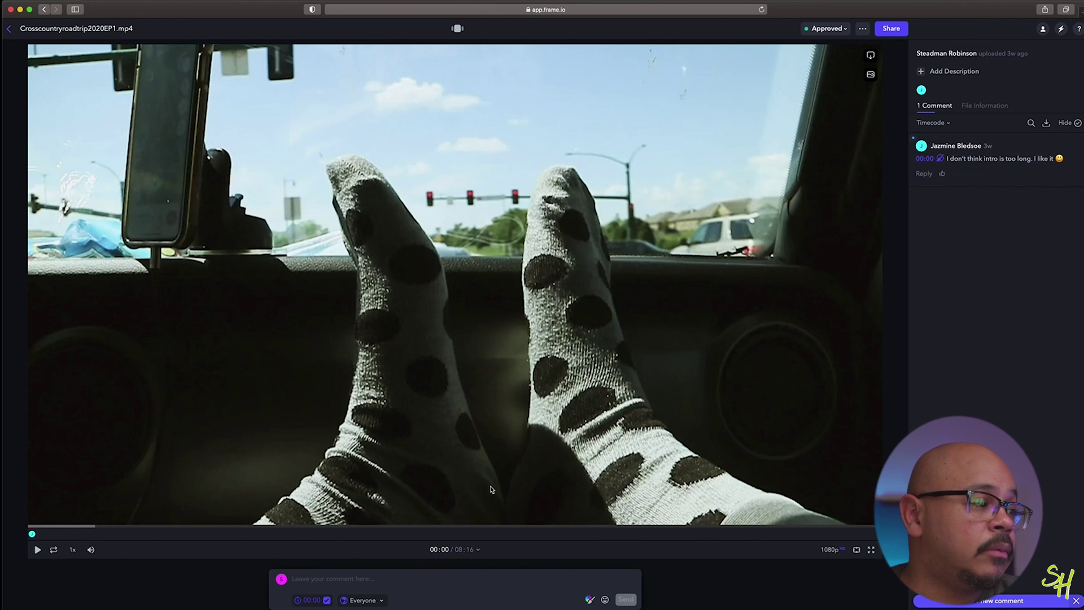
{"action": "mouse_move", "coordinate": [32, 534]}
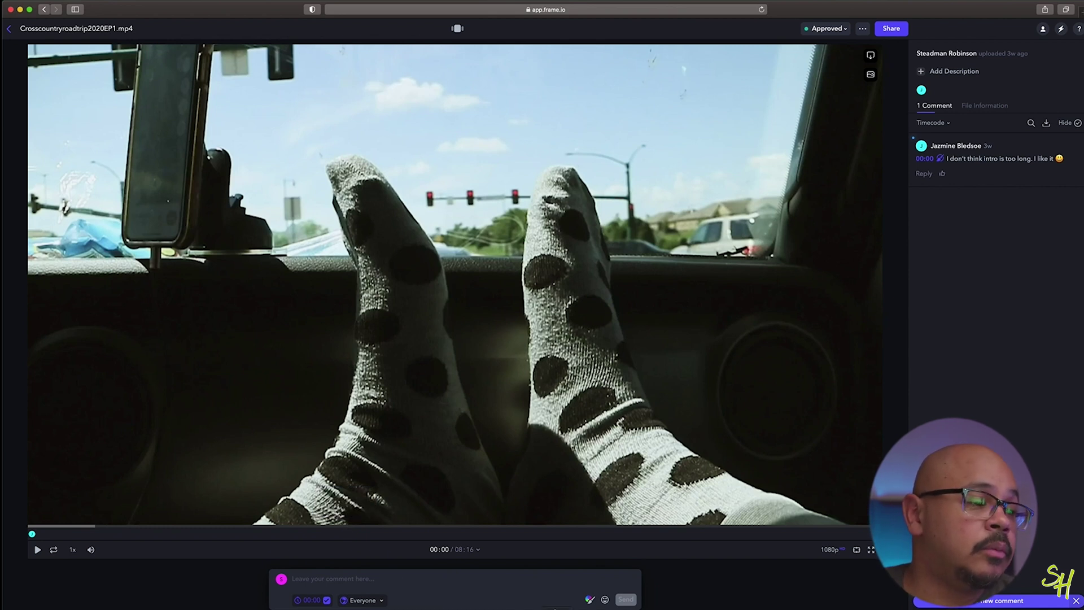
- Draw a red circle around the left sock and two red lines across the sky, then leave the player
{"action": "left_click", "coordinate": [589, 600]}
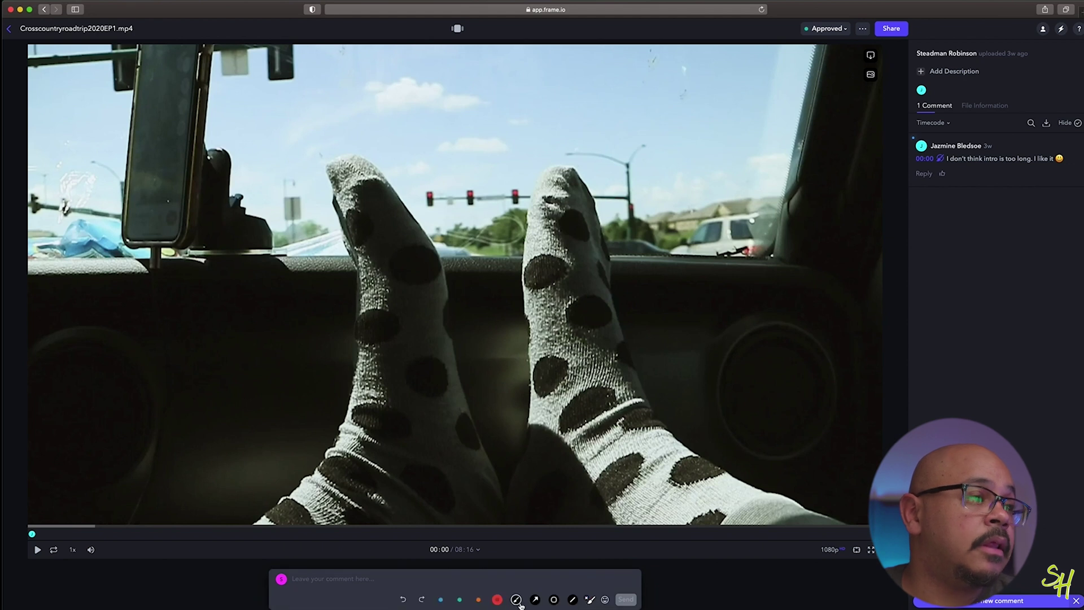
{"action": "mouse_move", "coordinate": [452, 262]}
{"action": "left_mouse_down"}
{"action": "mouse_move", "coordinate": [372, 235]}
{"action": "mouse_move", "coordinate": [349, 318]}
{"action": "mouse_move", "coordinate": [477, 312]}
{"action": "mouse_move", "coordinate": [428, 232]}
{"action": "left_mouse_up"}
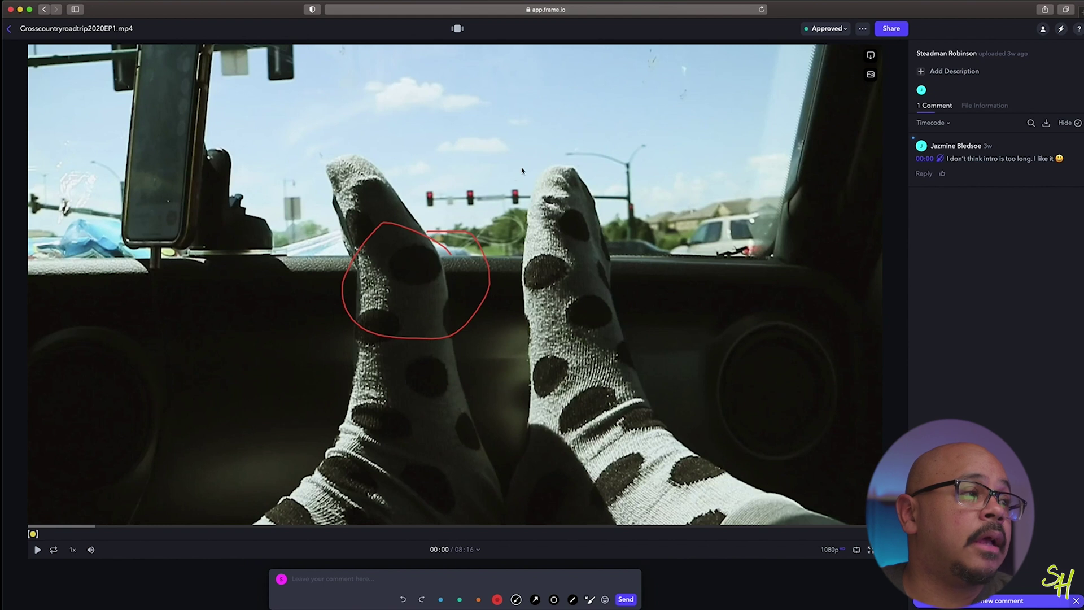
{"action": "mouse_move", "coordinate": [295, 132]}
{"action": "left_mouse_down"}
{"action": "mouse_move", "coordinate": [519, 119]}
{"action": "mouse_move", "coordinate": [644, 146]}
{"action": "left_mouse_up"}
{"action": "mouse_move", "coordinate": [296, 117]}
{"action": "left_mouse_down"}
{"action": "mouse_move", "coordinate": [581, 94]}
{"action": "mouse_move", "coordinate": [661, 111]}
{"action": "left_mouse_up"}
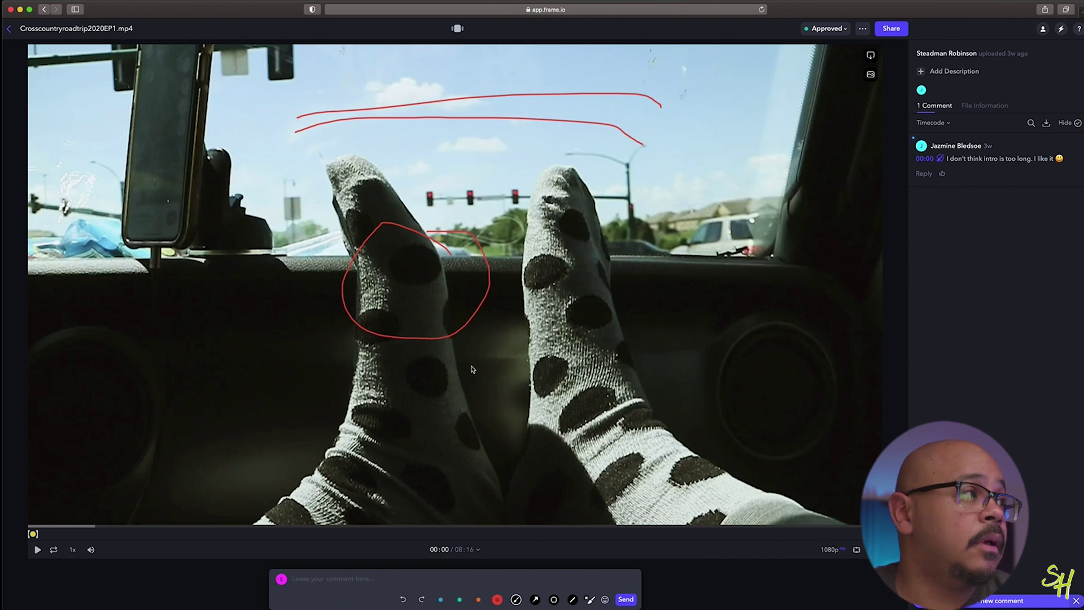
{"action": "left_click", "coordinate": [10, 30]}
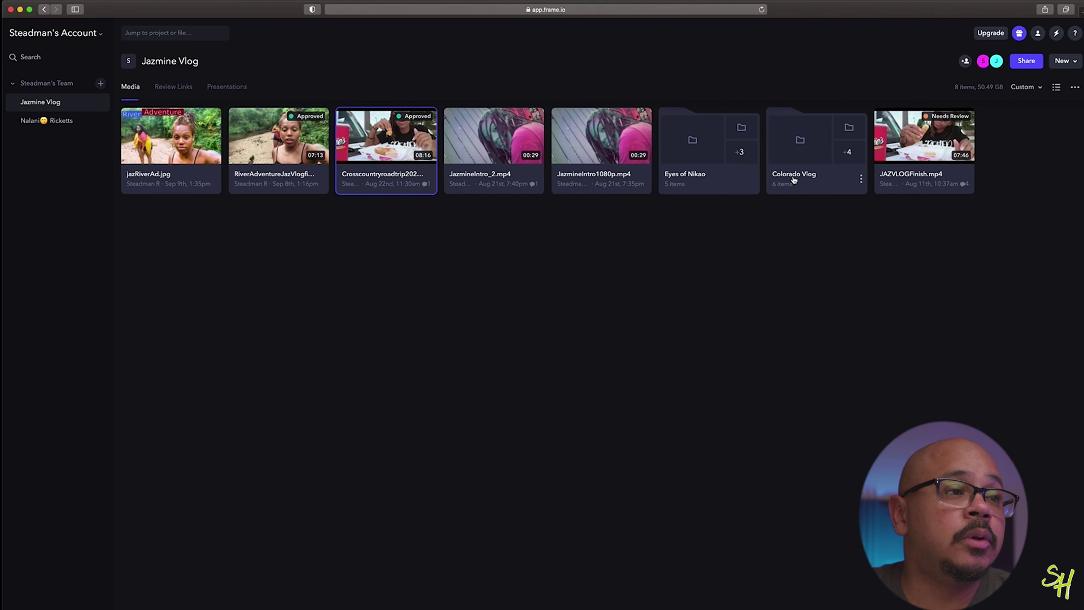
- Open the Colorado Vlog folder and then its Part 2 -3 folder
{"action": "double_click", "coordinate": [796, 179]}
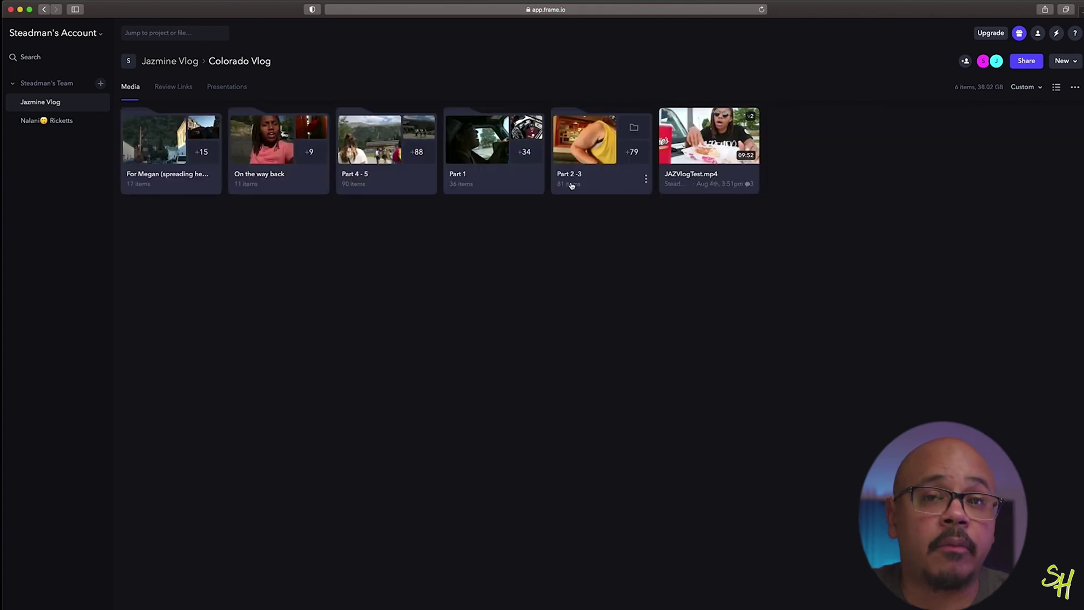
{"action": "double_click", "coordinate": [599, 185]}
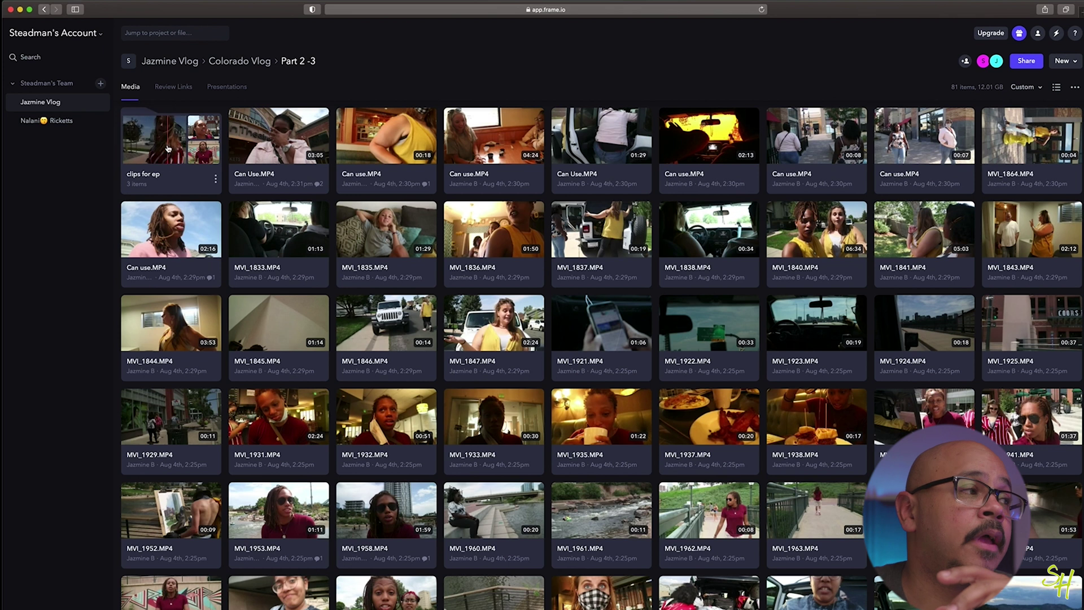
- Request a download of the clips for ep folder and let Frame.io Transfer launch
{"action": "left_click", "coordinate": [215, 179]}
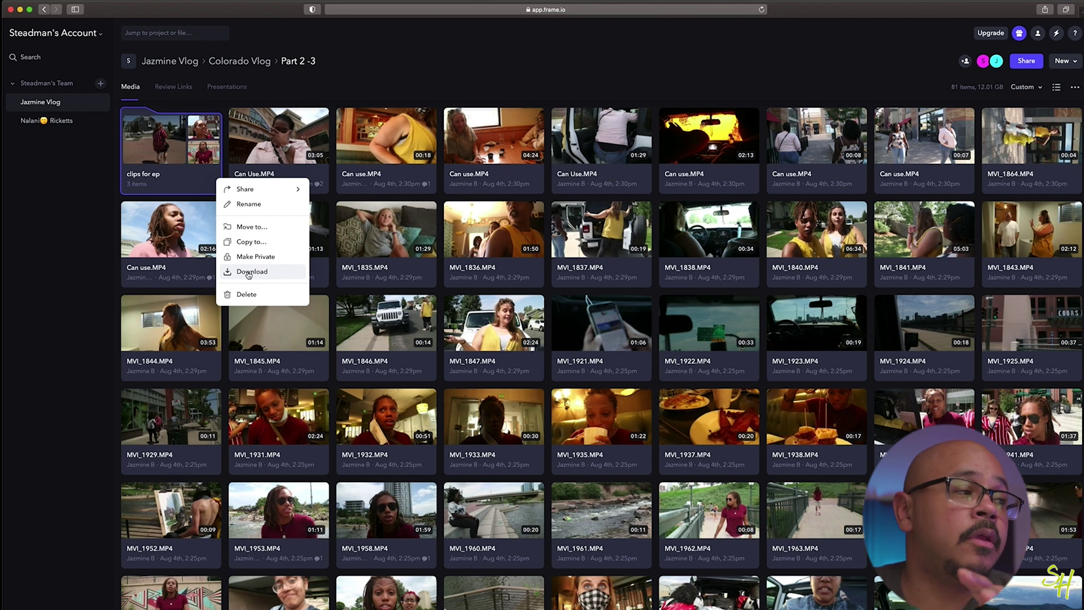
{"action": "left_click", "coordinate": [249, 273]}
{"action": "left_click", "coordinate": [596, 325]}
{"action": "left_click", "coordinate": [622, 243]}
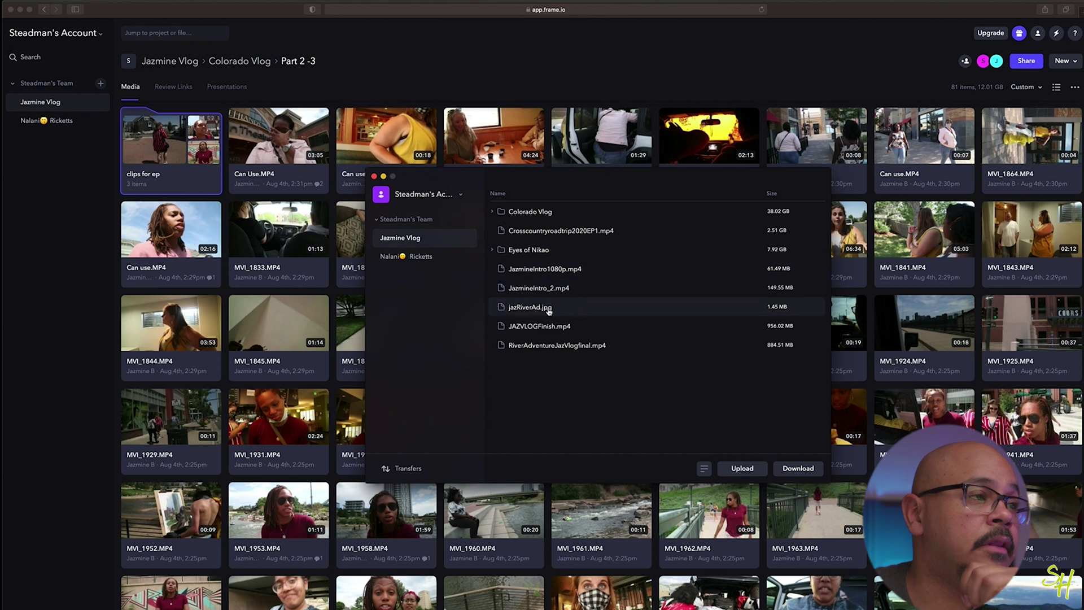
- In the Transfer file tree, select clips for ep under Colorado Vlog > Part 2 -3 and download it
{"action": "left_click", "coordinate": [499, 213]}
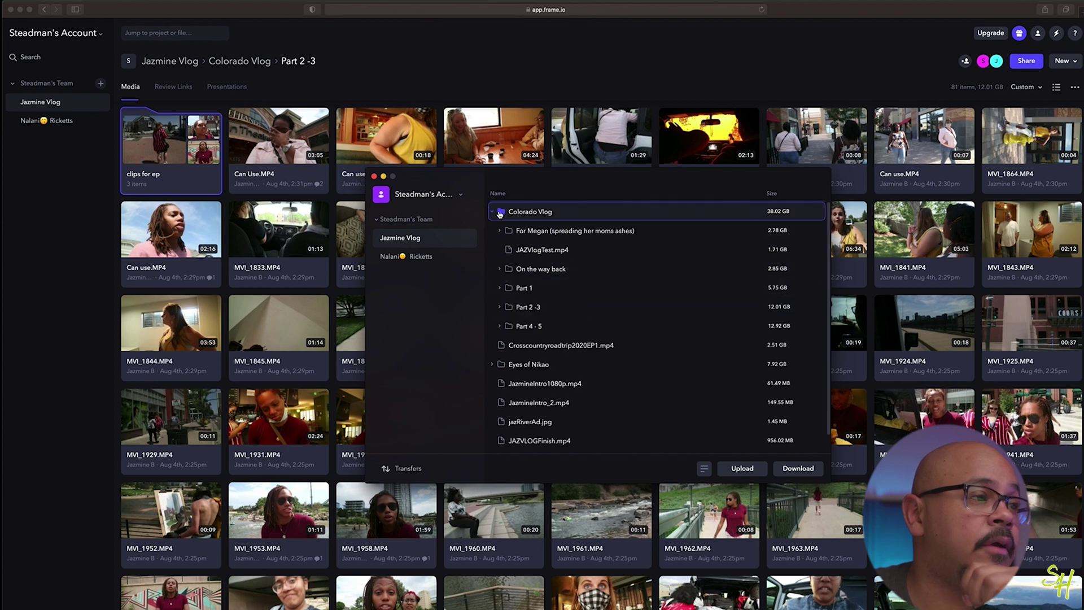
{"action": "left_click", "coordinate": [500, 308]}
{"action": "scroll", "coordinate": [535, 336], "scroll_direction": "down", "scroll_amount": 1}
{"action": "scroll", "coordinate": [535, 336], "scroll_direction": "down", "scroll_amount": 5}
{"action": "left_click", "coordinate": [517, 342]}
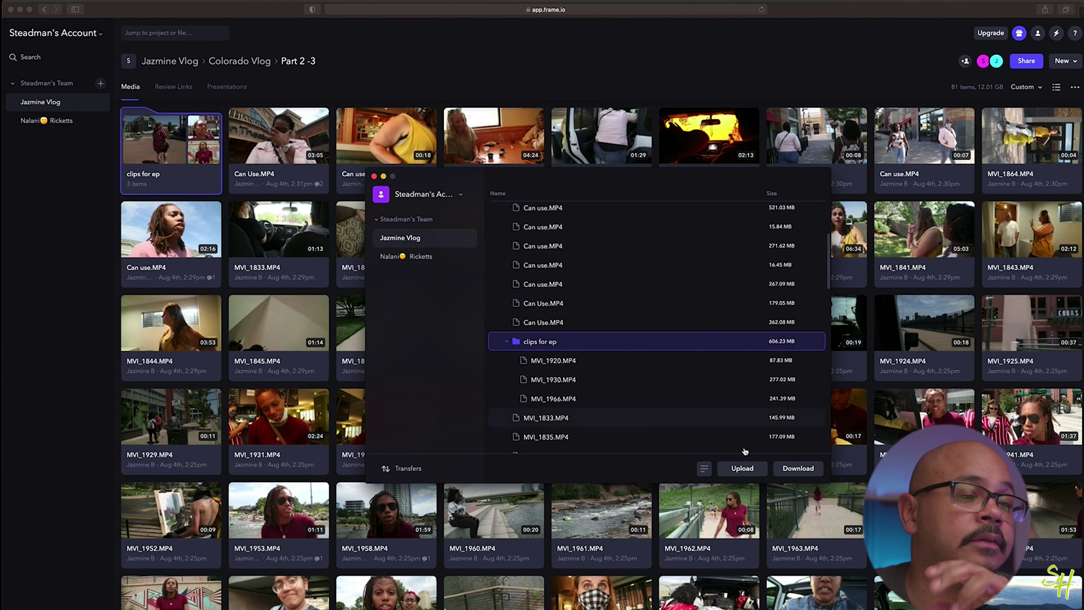
{"action": "left_click", "coordinate": [789, 469]}
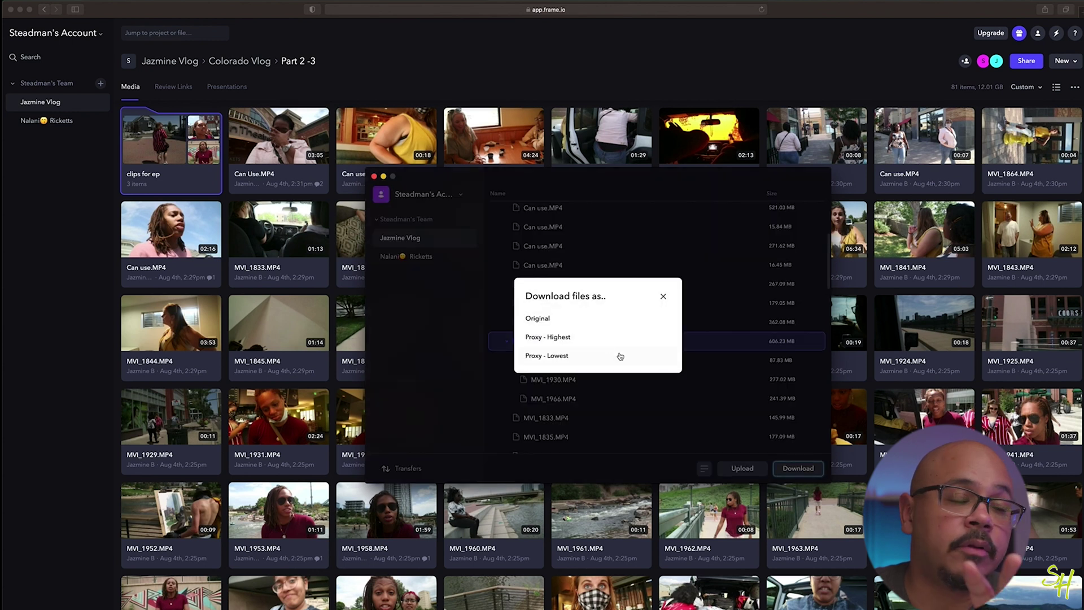
- Download the folder at Original quality into the JazVlog folder on G-DRIVE USB-C
{"action": "left_click", "coordinate": [552, 322]}
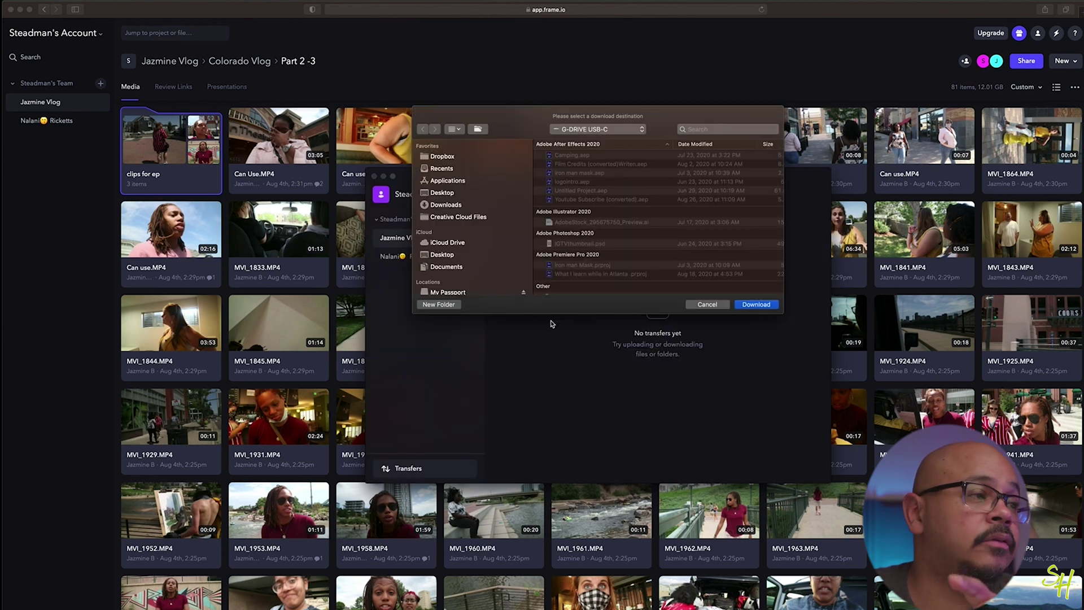
{"action": "scroll", "coordinate": [508, 237], "scroll_direction": "down", "scroll_amount": 4}
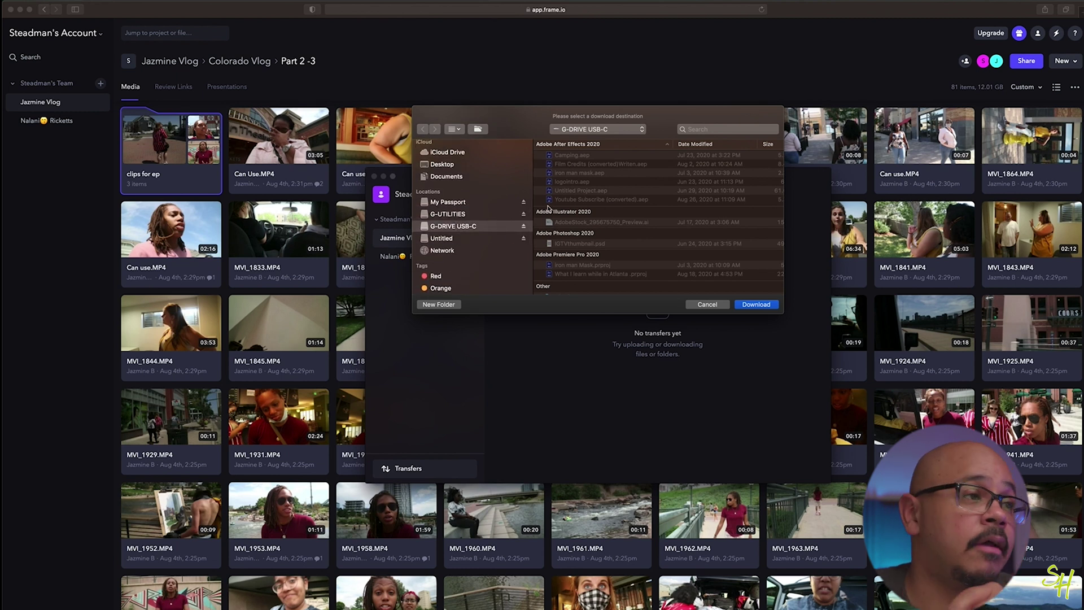
{"action": "scroll", "coordinate": [577, 201], "scroll_direction": "down", "scroll_amount": 10}
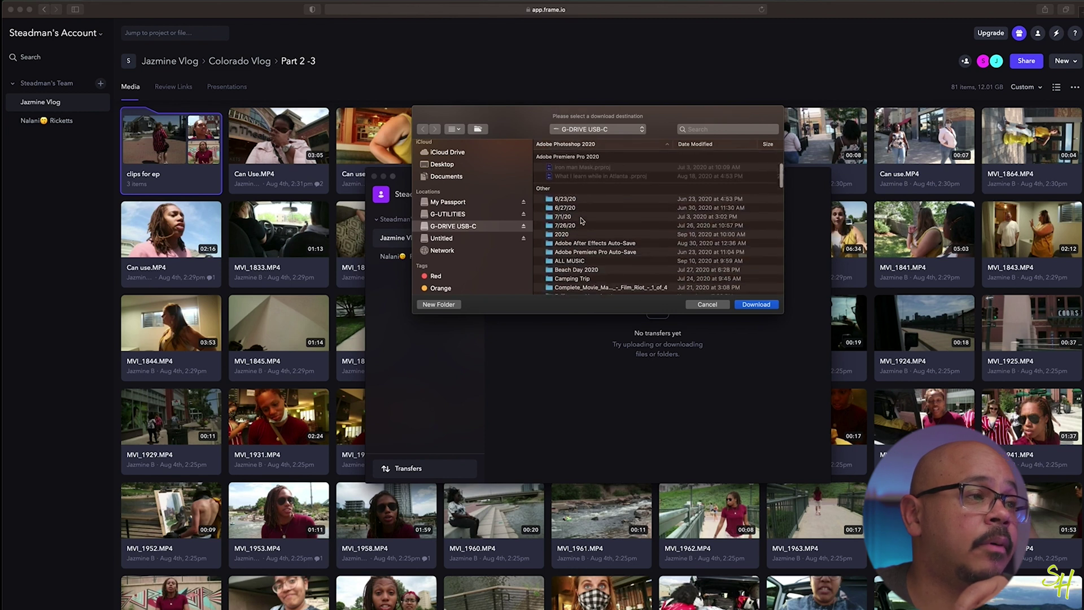
{"action": "scroll", "coordinate": [581, 221], "scroll_direction": "down", "scroll_amount": 5}
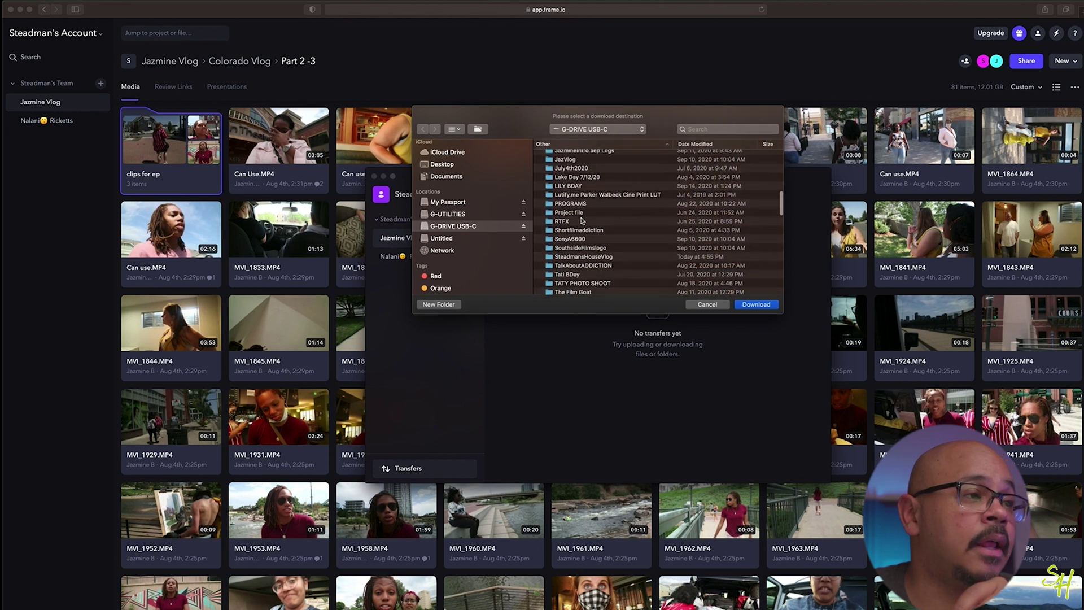
{"action": "scroll", "coordinate": [581, 220], "scroll_direction": "up", "scroll_amount": 6}
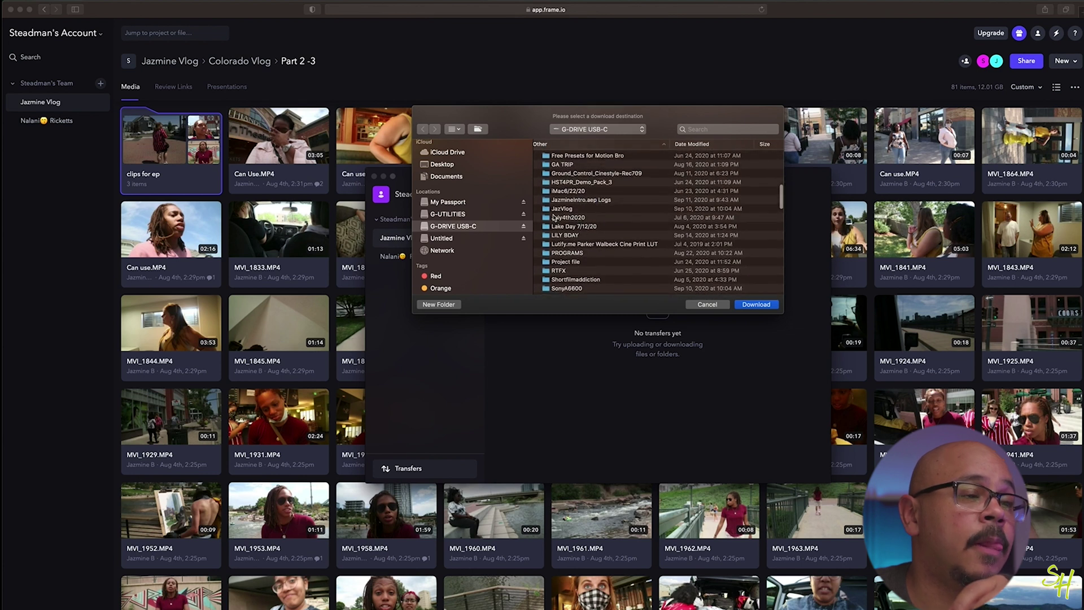
{"action": "left_click", "coordinate": [553, 209]}
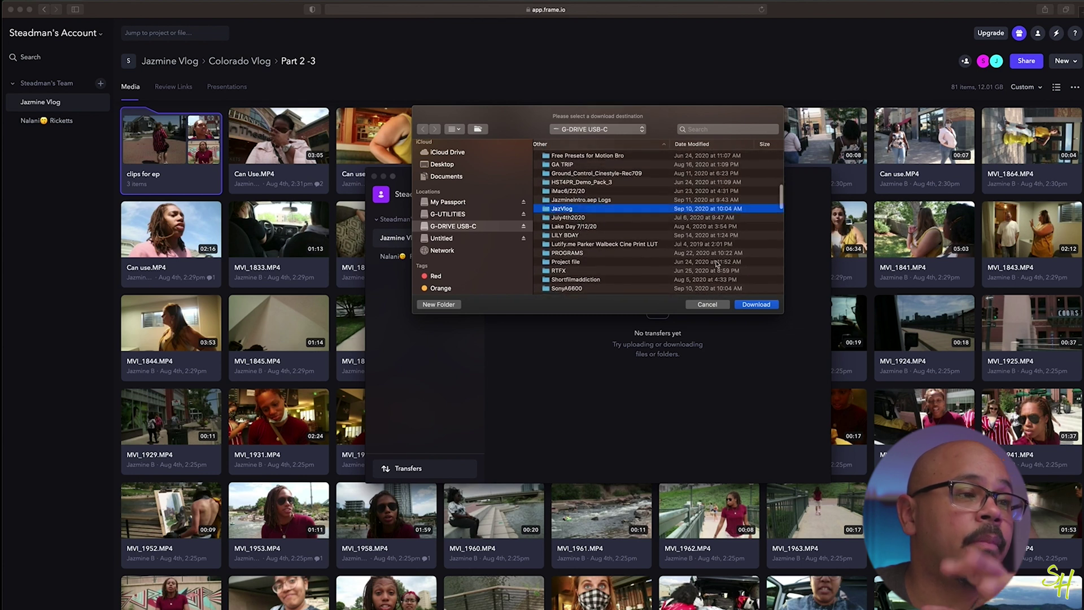
{"action": "left_click", "coordinate": [757, 307]}
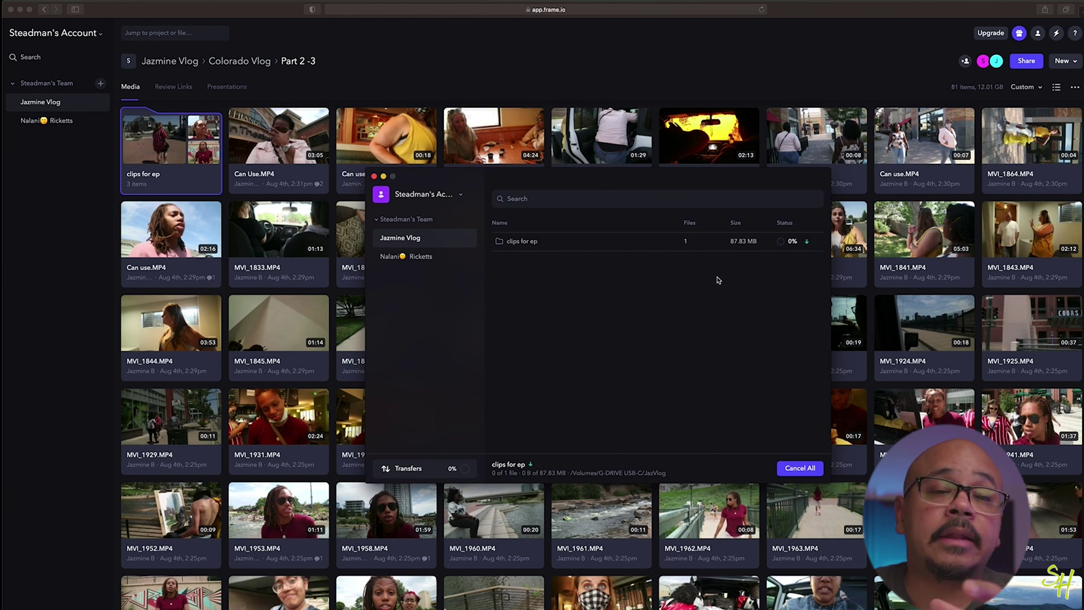
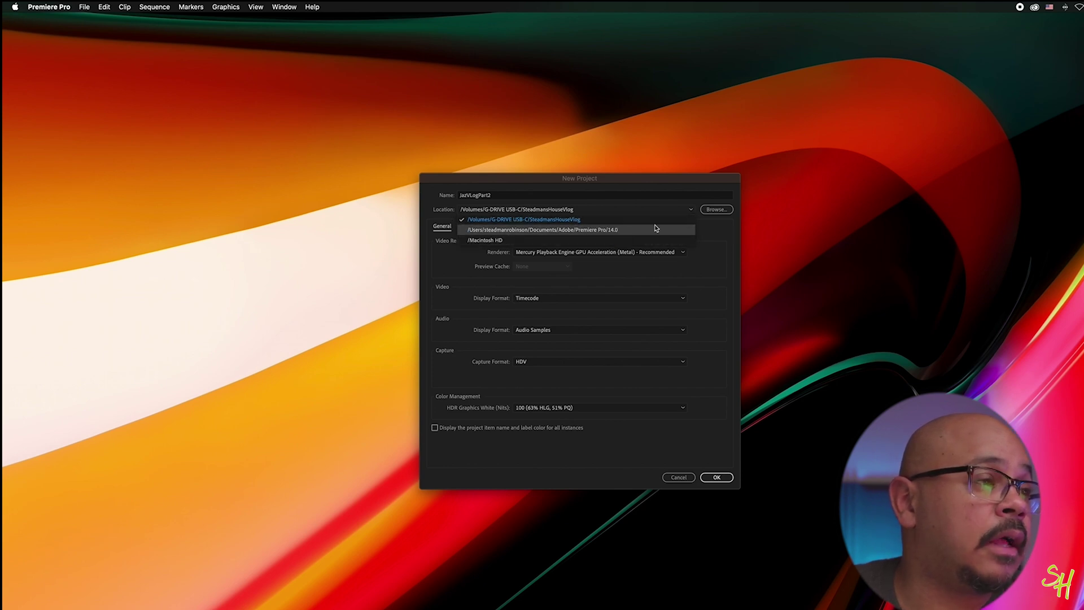
- Browse to the JazVlog folder on the G-DRIVE USB-C drive
{"action": "left_click", "coordinate": [706, 210]}
{"action": "left_click", "coordinate": [707, 210]}
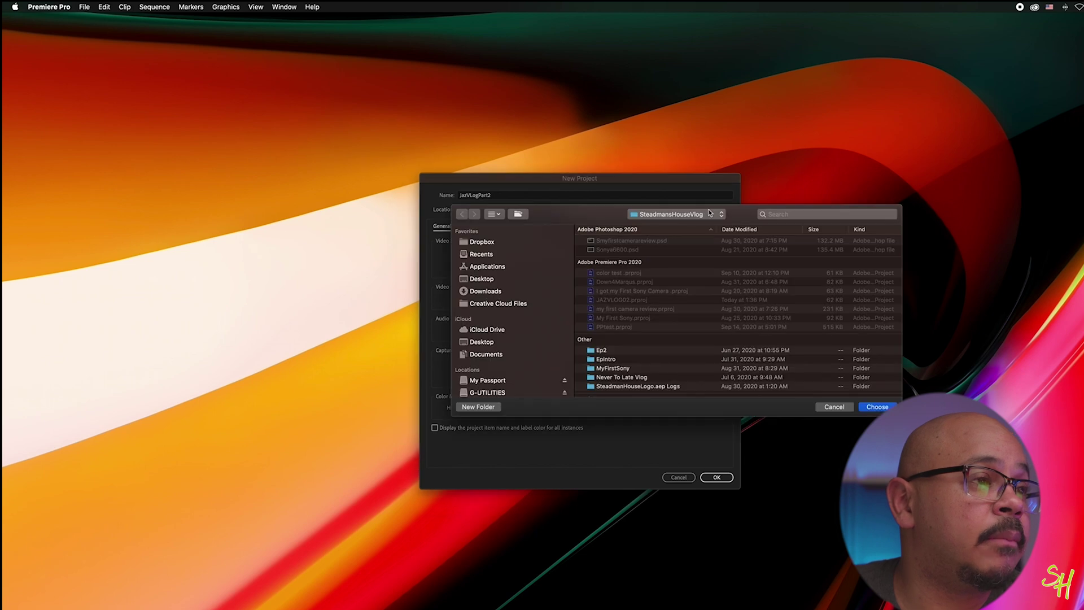
{"action": "scroll", "coordinate": [616, 362], "scroll_direction": "down", "scroll_amount": 3}
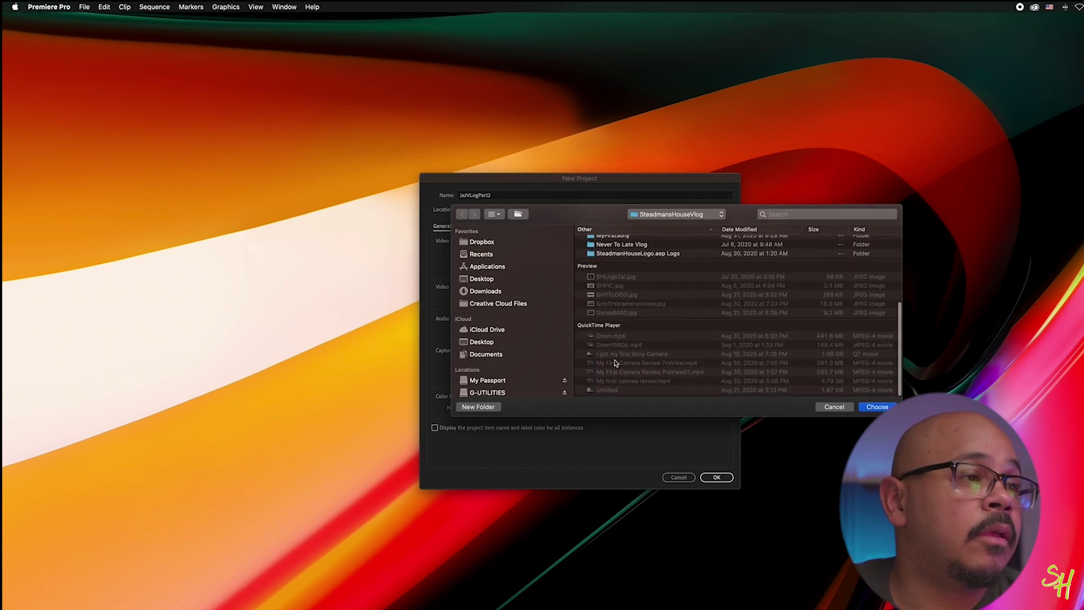
{"action": "scroll", "coordinate": [496, 373], "scroll_direction": "down", "scroll_amount": 4}
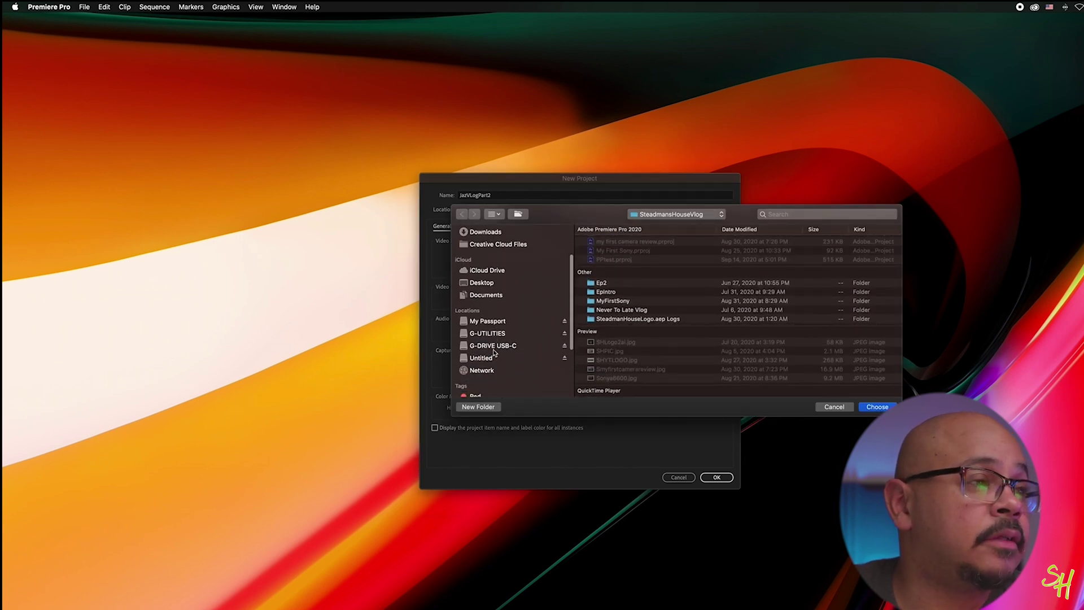
{"action": "left_click", "coordinate": [495, 345]}
{"action": "scroll", "coordinate": [627, 319], "scroll_direction": "down", "scroll_amount": 5}
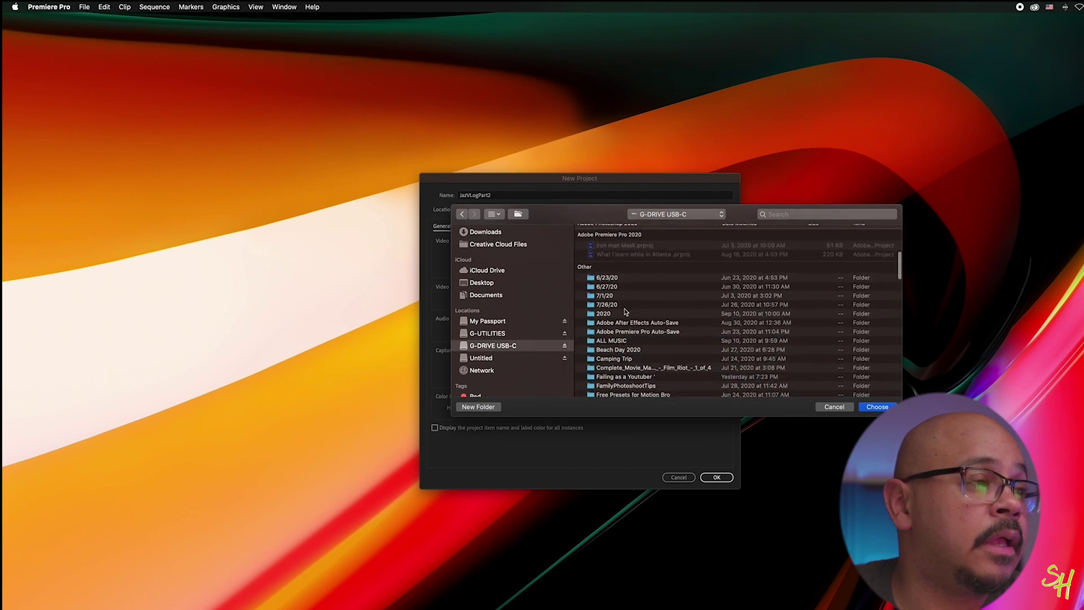
{"action": "scroll", "coordinate": [625, 317], "scroll_direction": "down", "scroll_amount": 4}
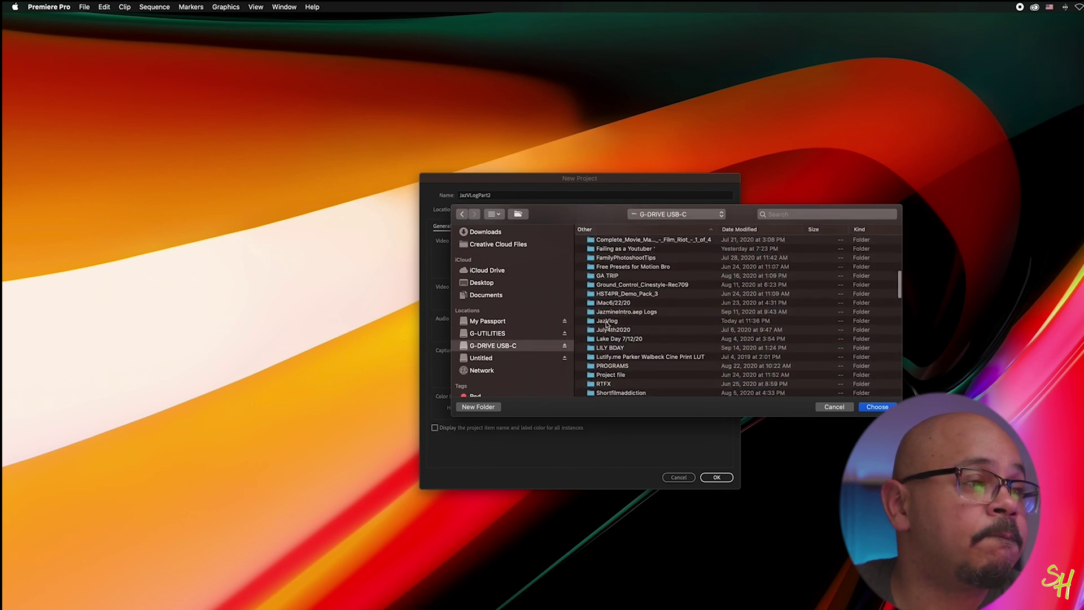
{"action": "left_click", "coordinate": [607, 321]}
- Set JazVlog as the project location, create JazVlogPart2, and overwrite the existing project file
{"action": "left_click", "coordinate": [877, 407]}
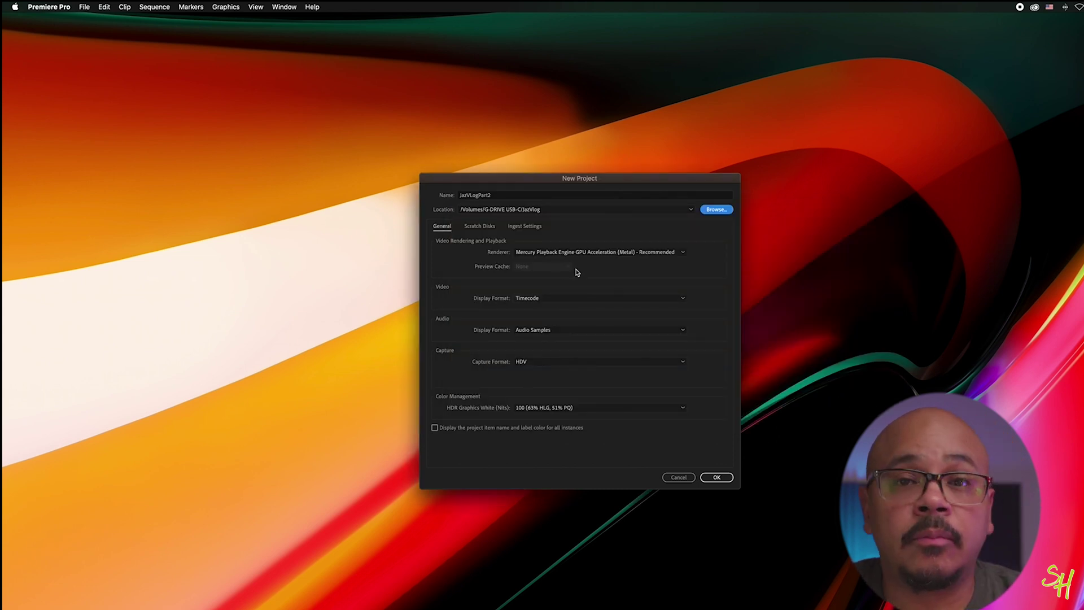
{"action": "left_click", "coordinate": [717, 478]}
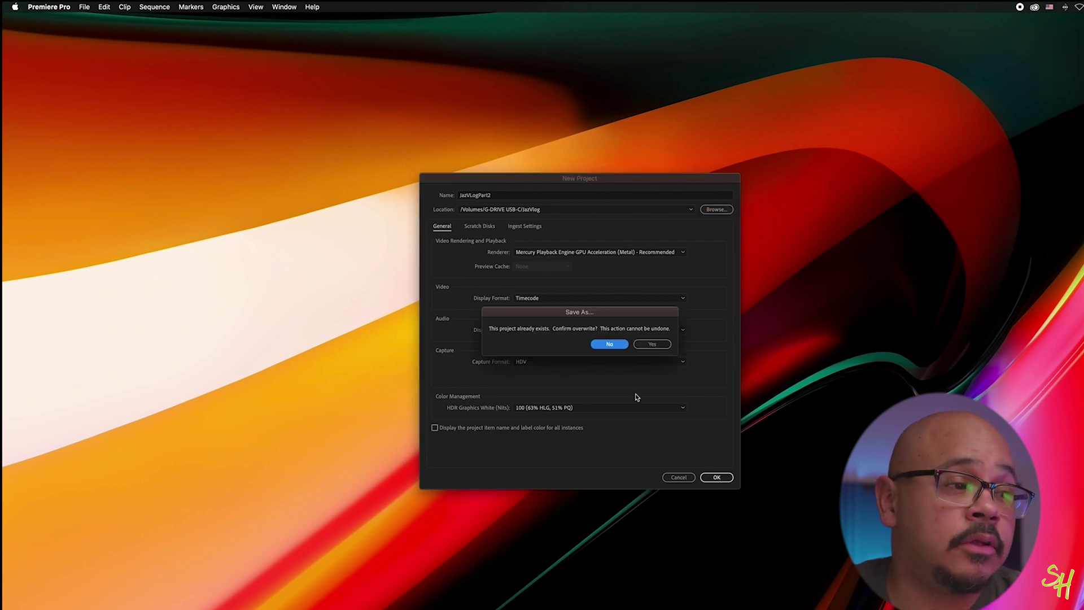
{"action": "left_click", "coordinate": [649, 345]}
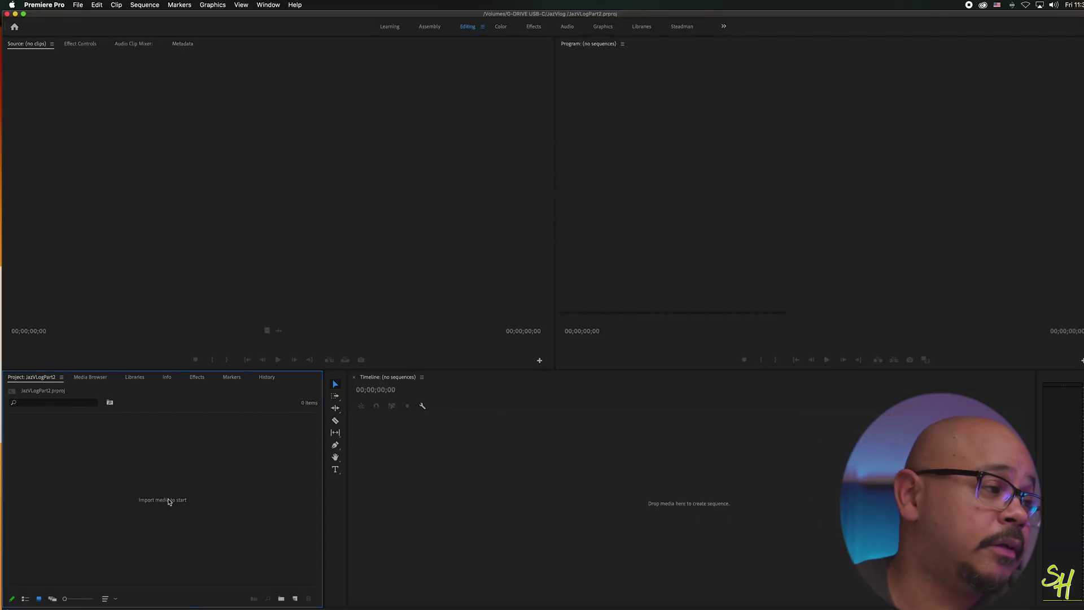
- Open the media import window and browse to the G-DRIVE USB-C drive's contents
{"action": "double_click", "coordinate": [168, 501]}
{"action": "scroll", "coordinate": [566, 241], "scroll_direction": "down", "scroll_amount": 3}
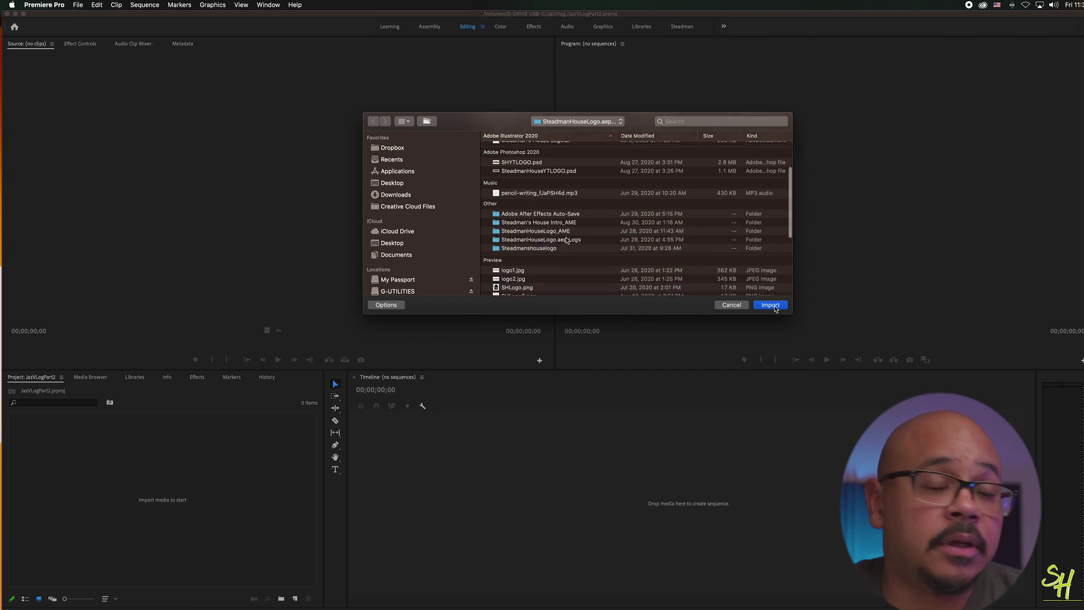
{"action": "scroll", "coordinate": [567, 240], "scroll_direction": "down", "scroll_amount": 10}
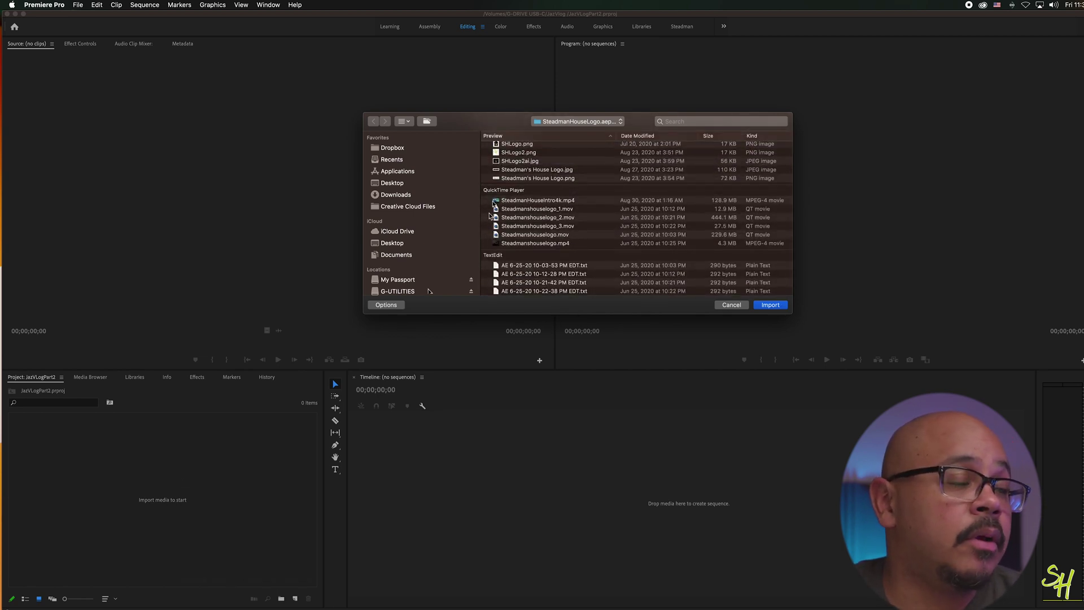
{"action": "scroll", "coordinate": [430, 254], "scroll_direction": "down", "scroll_amount": 4}
{"action": "left_click", "coordinate": [445, 248]}
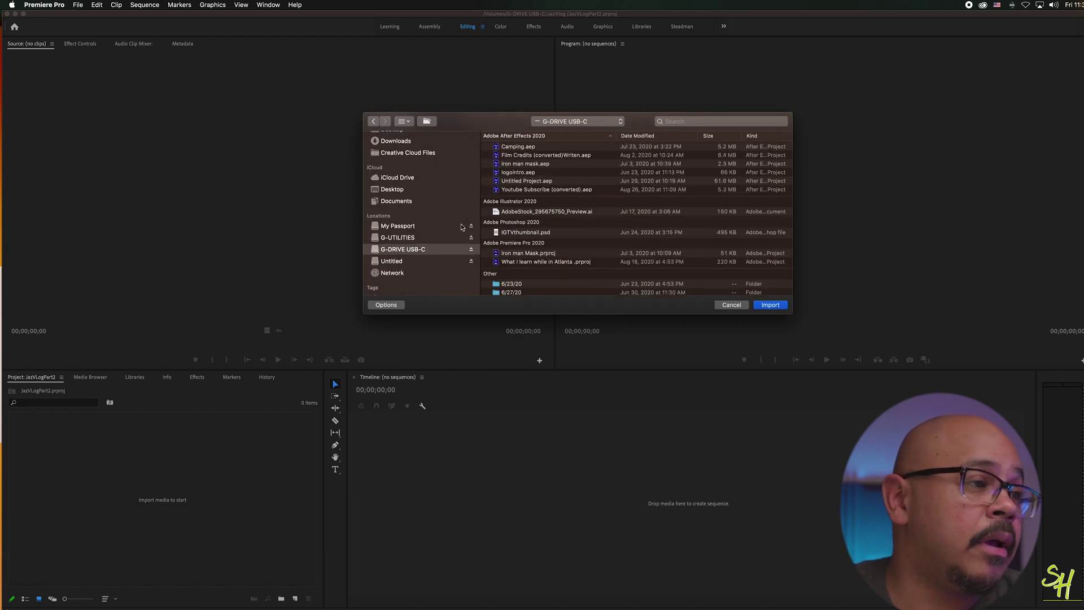
{"action": "scroll", "coordinate": [523, 206], "scroll_direction": "down", "scroll_amount": 10}
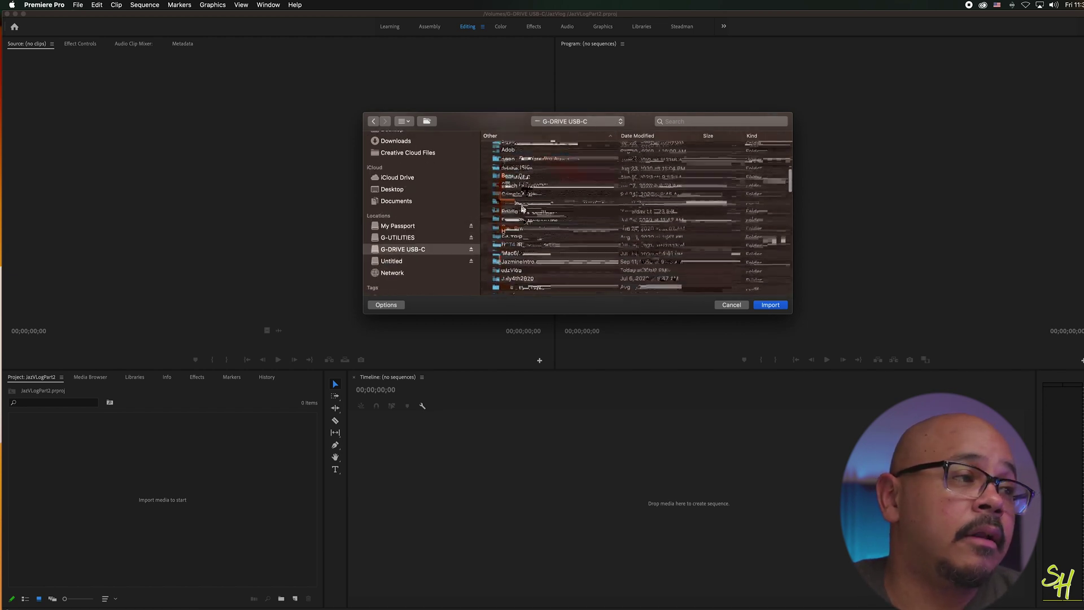
{"action": "scroll", "coordinate": [418, 237], "scroll_direction": "down", "scroll_amount": 2}
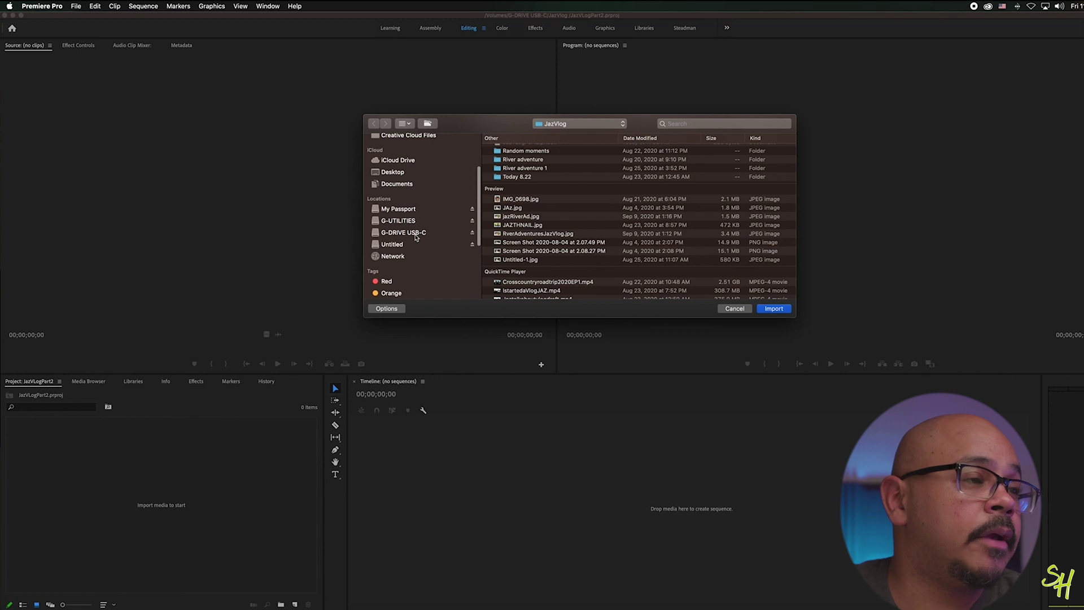
{"action": "left_click", "coordinate": [415, 232]}
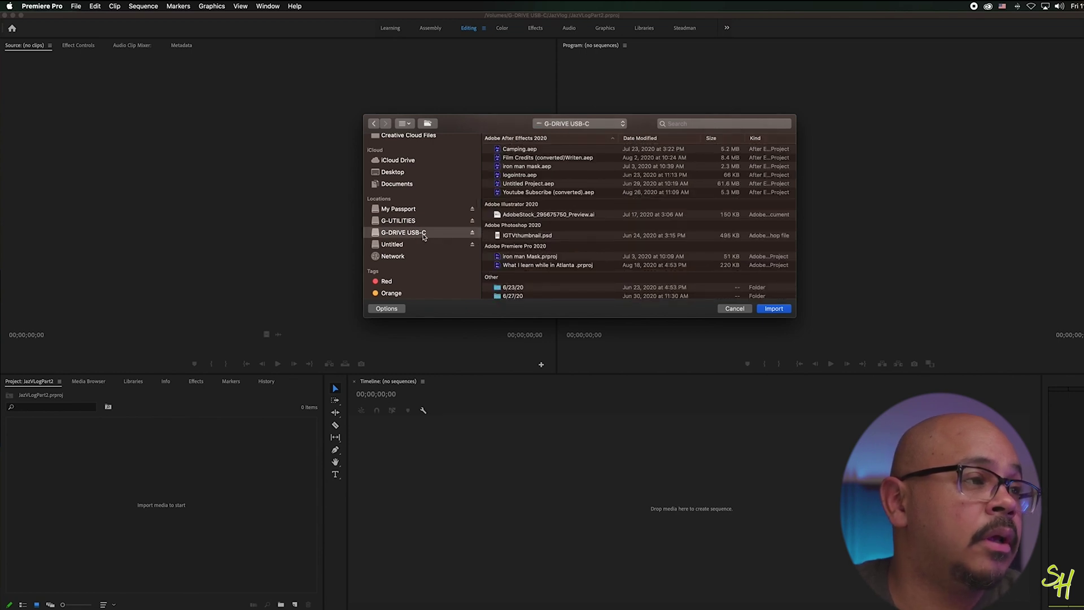
- Import the clips for ep folder from JazVlog and open its three-clip bin
{"action": "scroll", "coordinate": [522, 218], "scroll_direction": "down", "scroll_amount": 10}
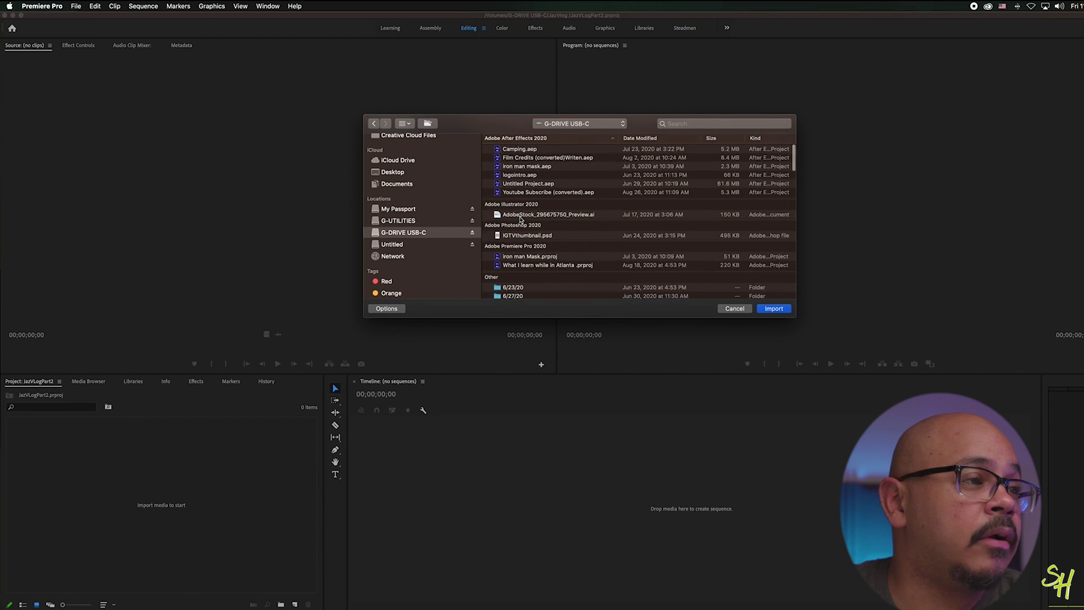
{"action": "scroll", "coordinate": [521, 224], "scroll_direction": "down", "scroll_amount": 5}
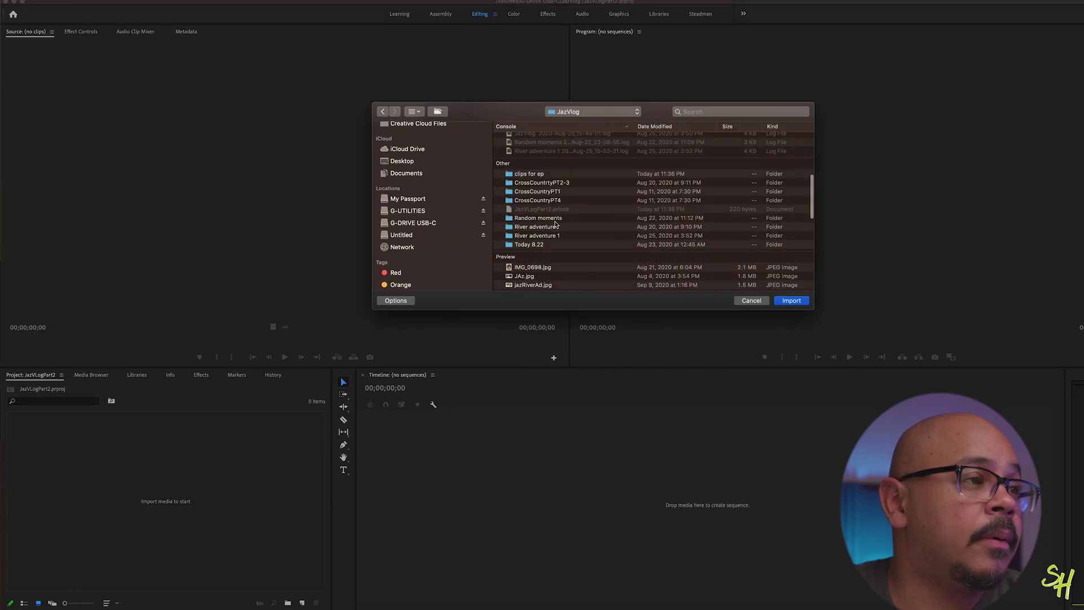
{"action": "left_click", "coordinate": [769, 309]}
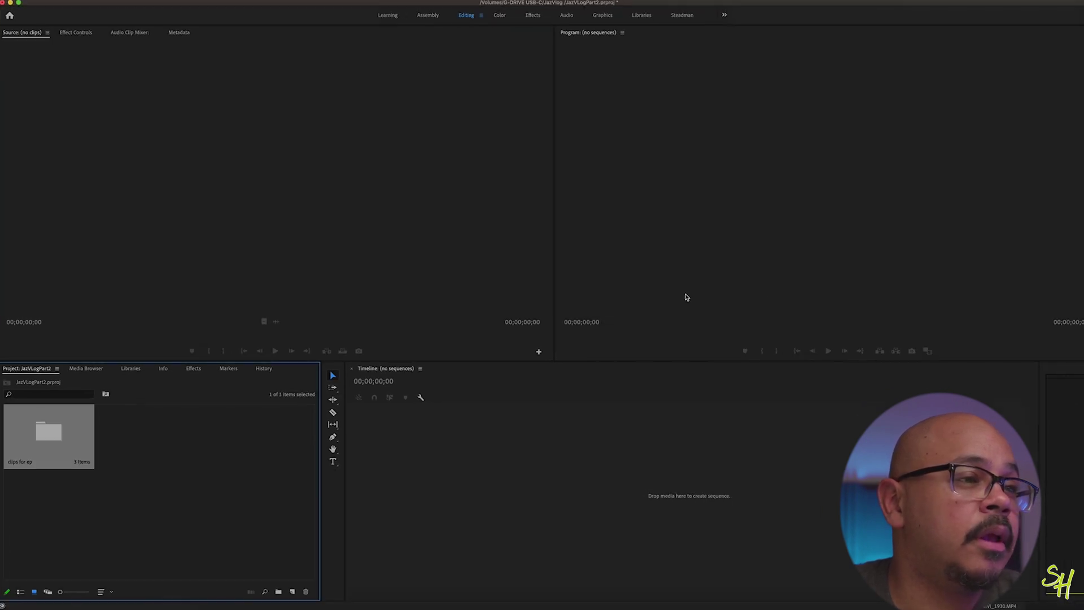
{"action": "double_click", "coordinate": [47, 432]}
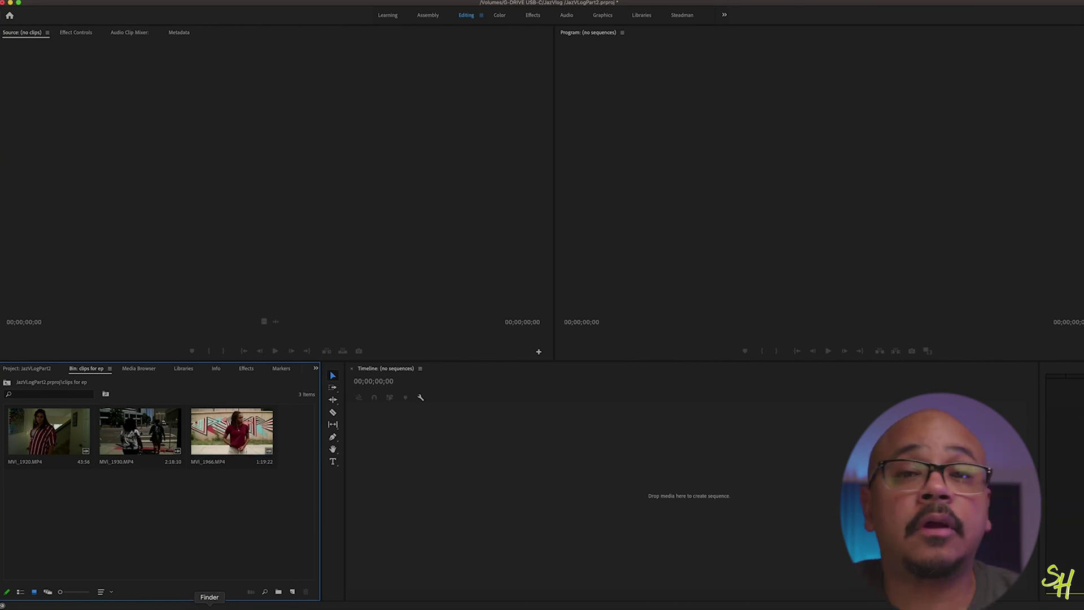
{"action": "left_click", "coordinate": [209, 607]}
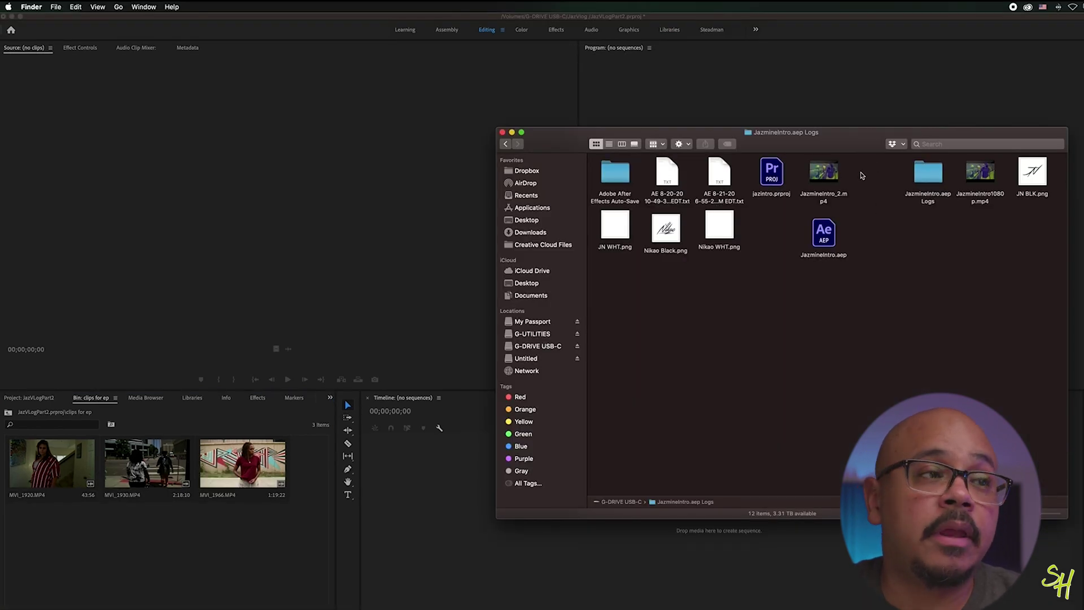
- Drag JazmineIntro_2.mp4 from Finder into the clips for ep bin and return to Premiere
{"action": "mouse_move", "coordinate": [997, 186]}
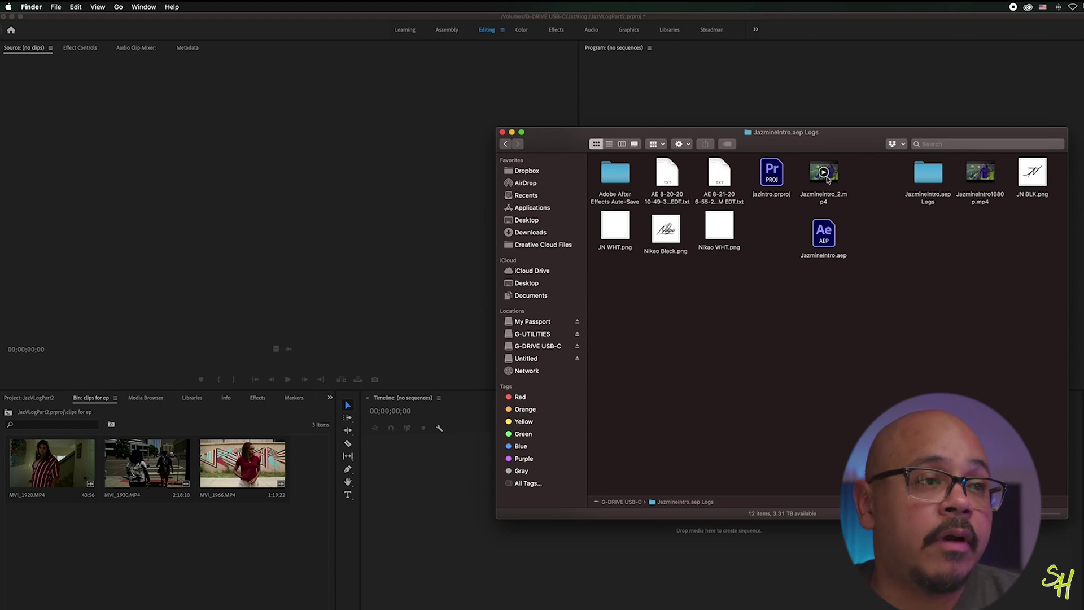
{"action": "left_click_drag", "start_coordinate": [830, 178], "coordinate": [213, 554]}
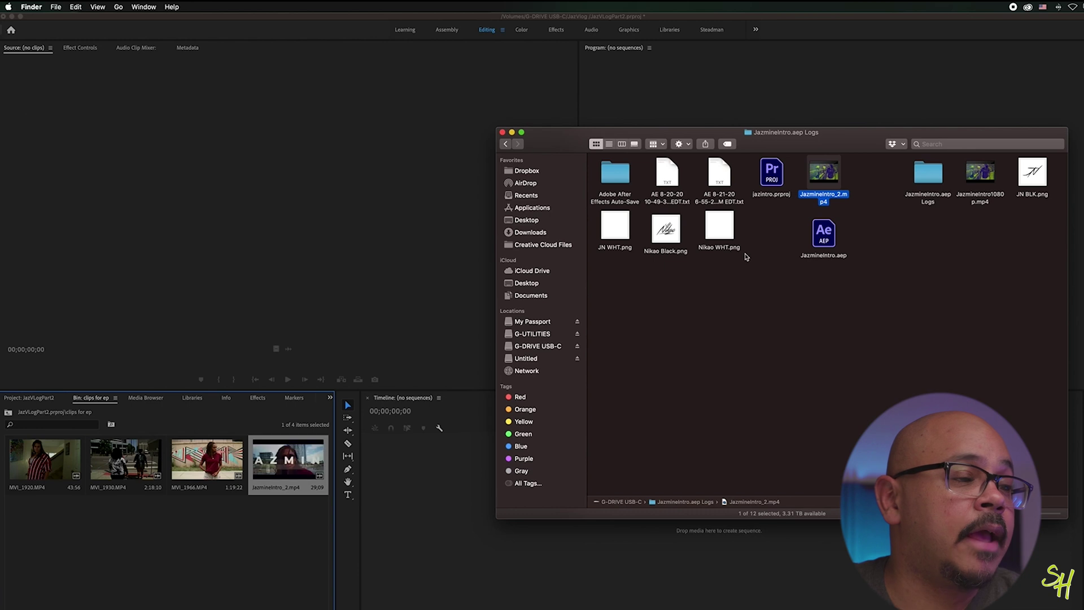
{"action": "left_click", "coordinate": [244, 547]}
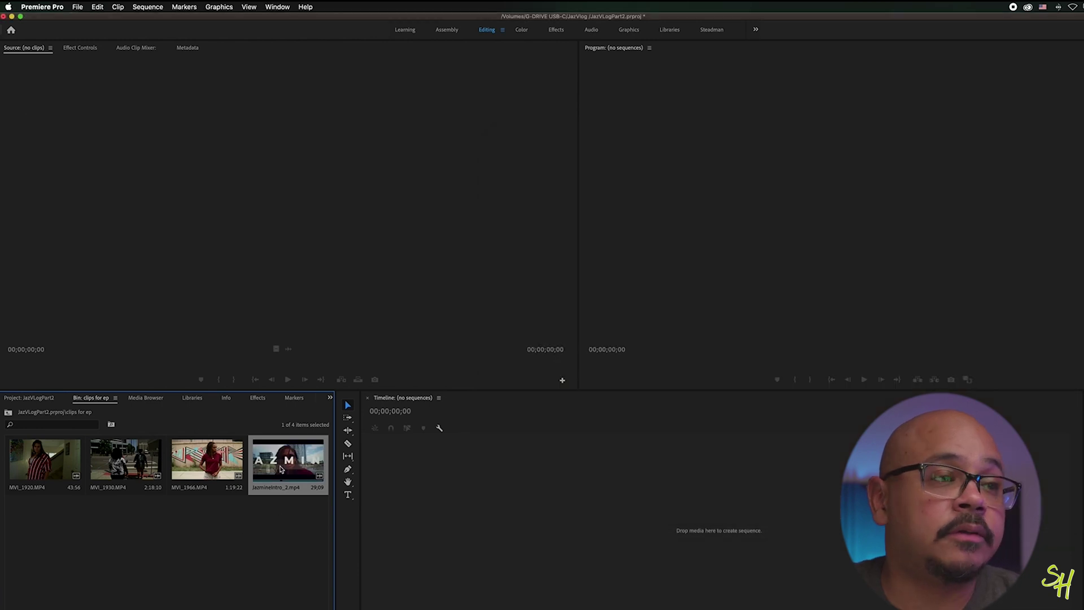
- Create a 3840×2160 JazmineIntro_2 sequence from the intro clip, then delete the clip from it
{"action": "left_click_drag", "start_coordinate": [288, 461], "coordinate": [434, 494]}
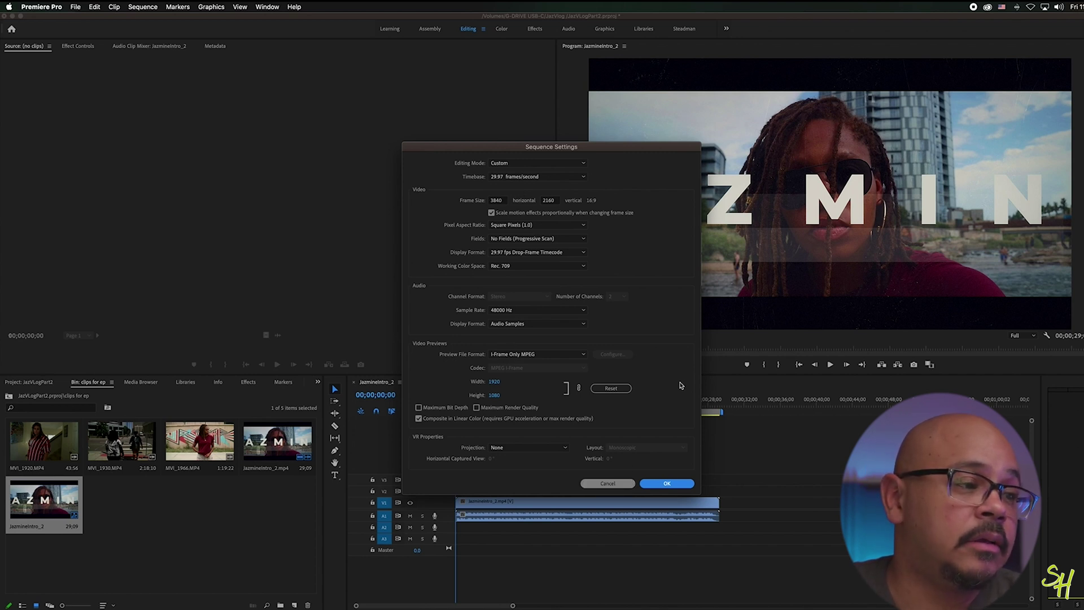
{"action": "left_click", "coordinate": [659, 485]}
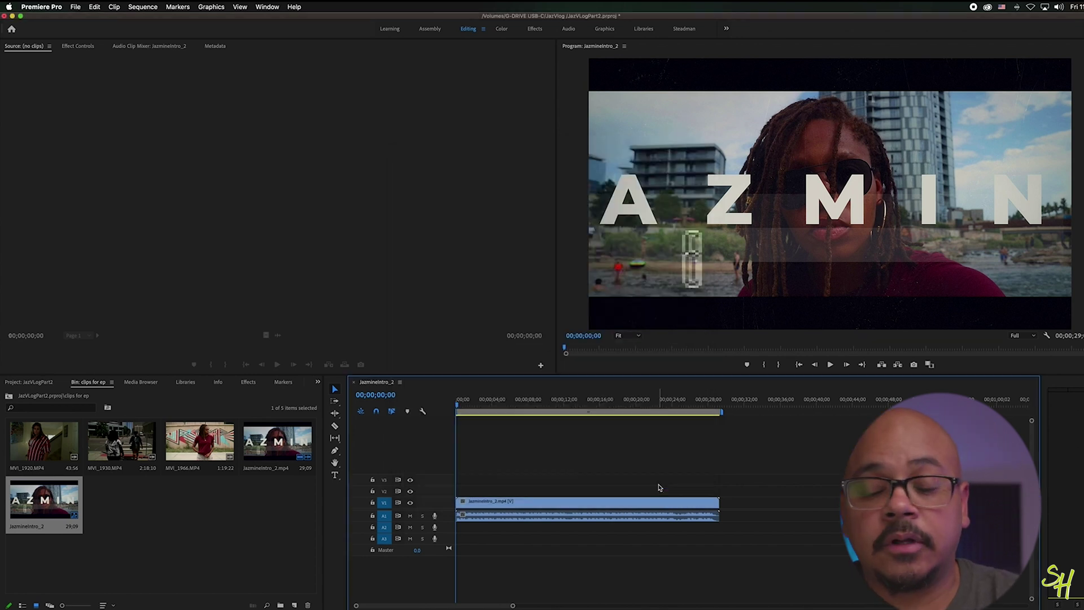
{"action": "left_click", "coordinate": [542, 503]}
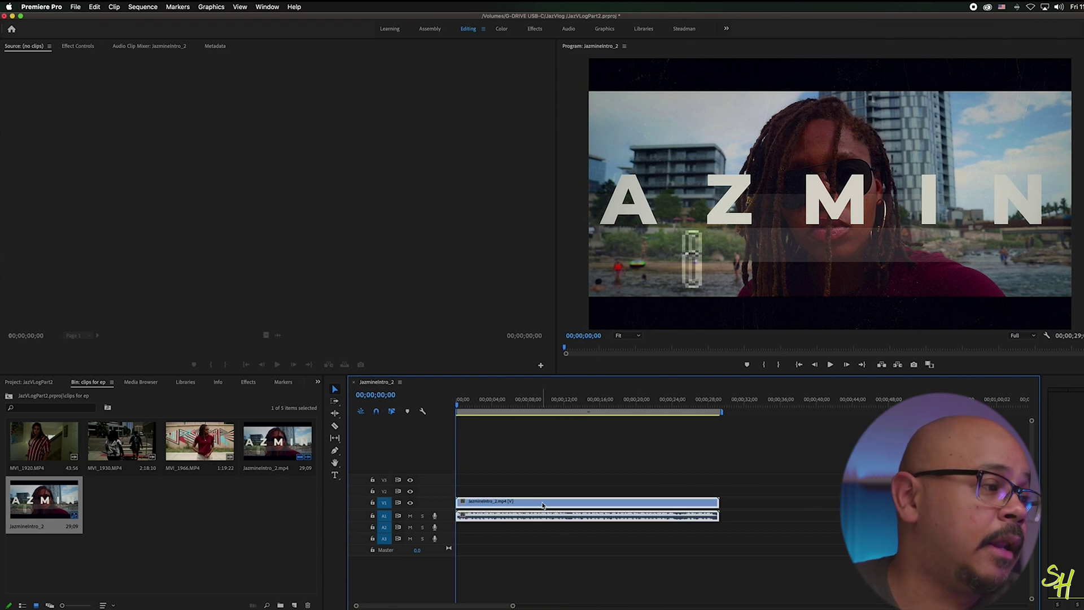
{"action": "key", "text": "Delete"}
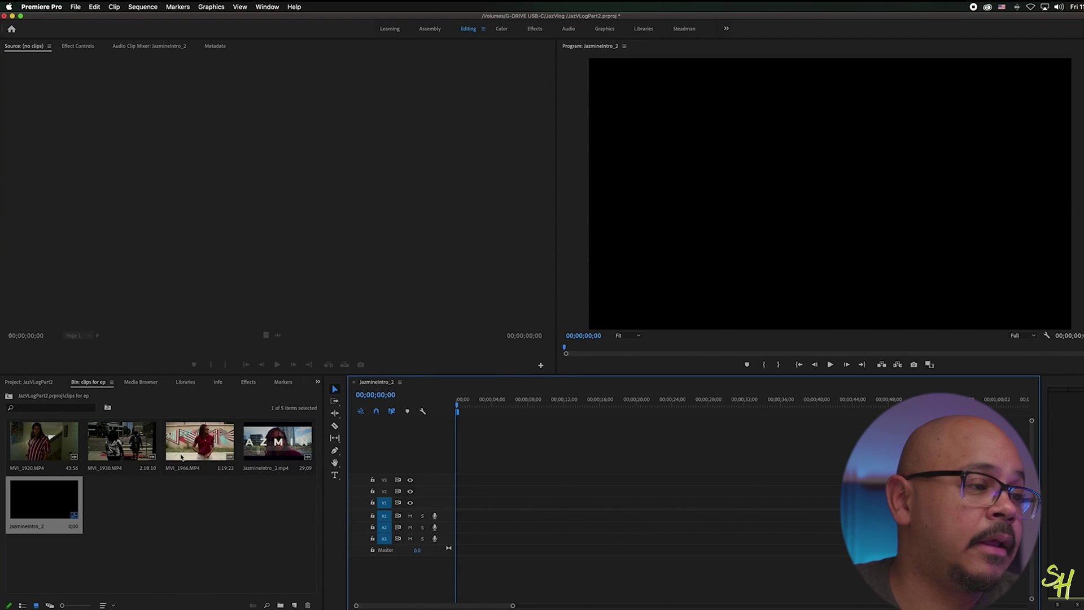
- Add MVI_1966.MP4 at the sequence start, keeping existing sequence settings, and load it in Effect Controls
{"action": "left_click_drag", "start_coordinate": [181, 456], "coordinate": [456, 505]}
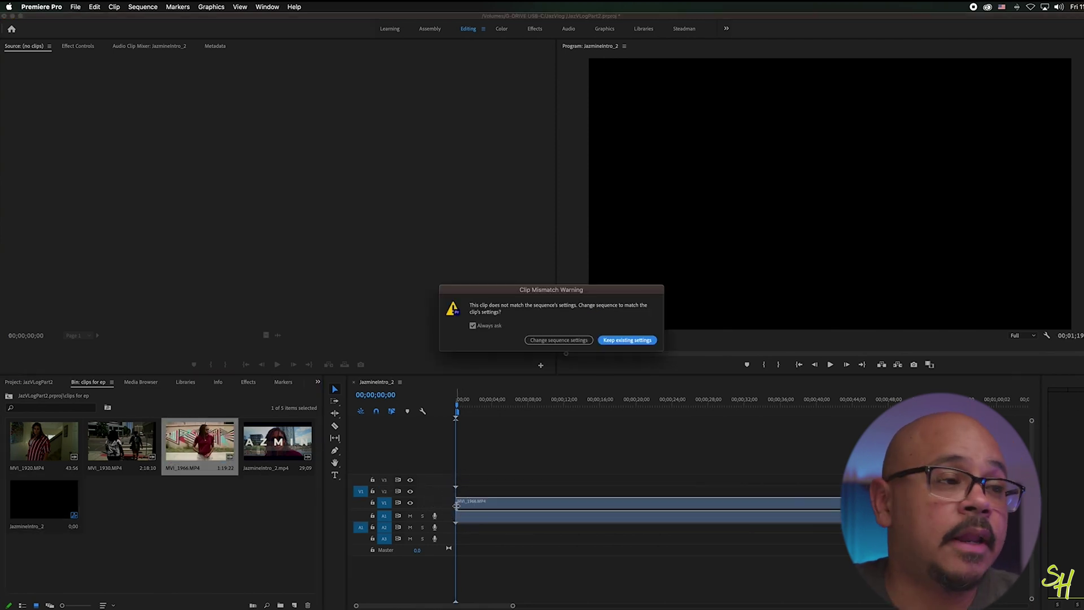
{"action": "left_click", "coordinate": [628, 340]}
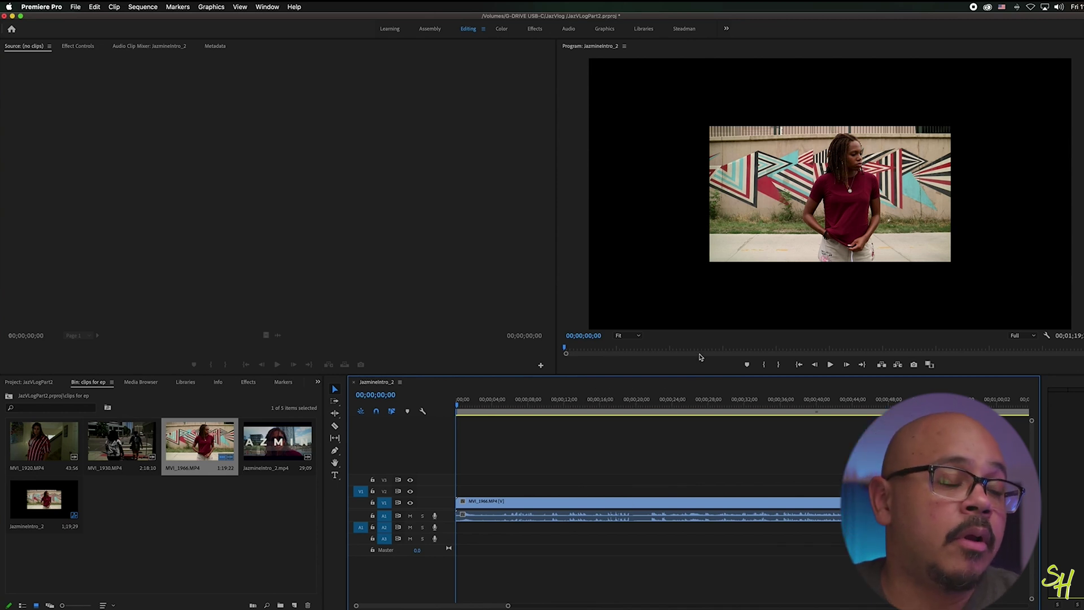
{"action": "double_click", "coordinate": [559, 501]}
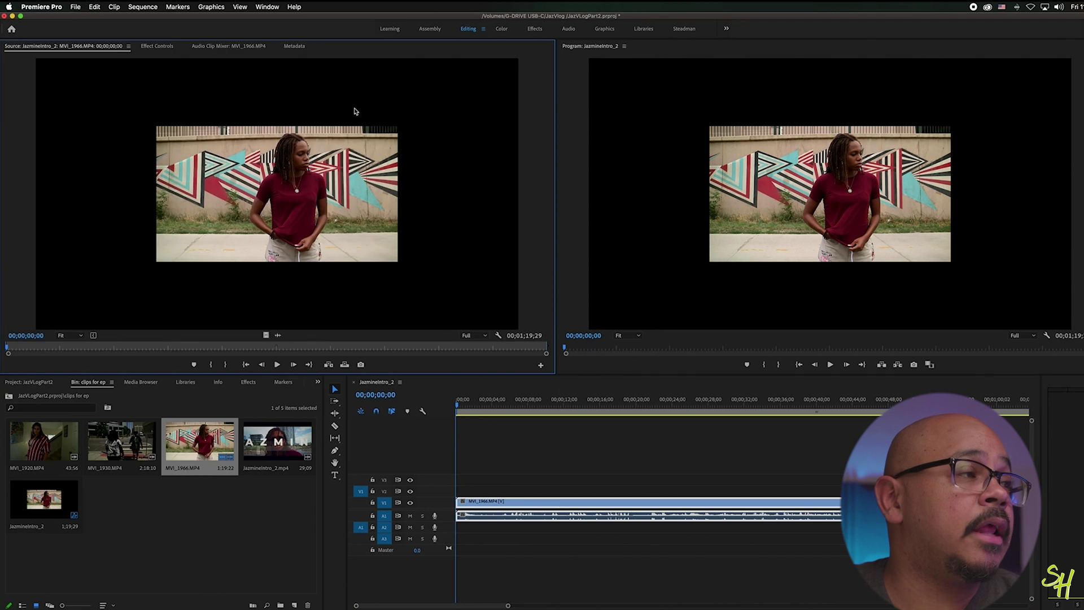
- Scale MVI_1966 to 200% to fill the frame and move it later in the sequence
{"action": "left_click", "coordinate": [156, 47]}
{"action": "left_click_drag", "start_coordinate": [212, 102], "coordinate": [268, 102]}
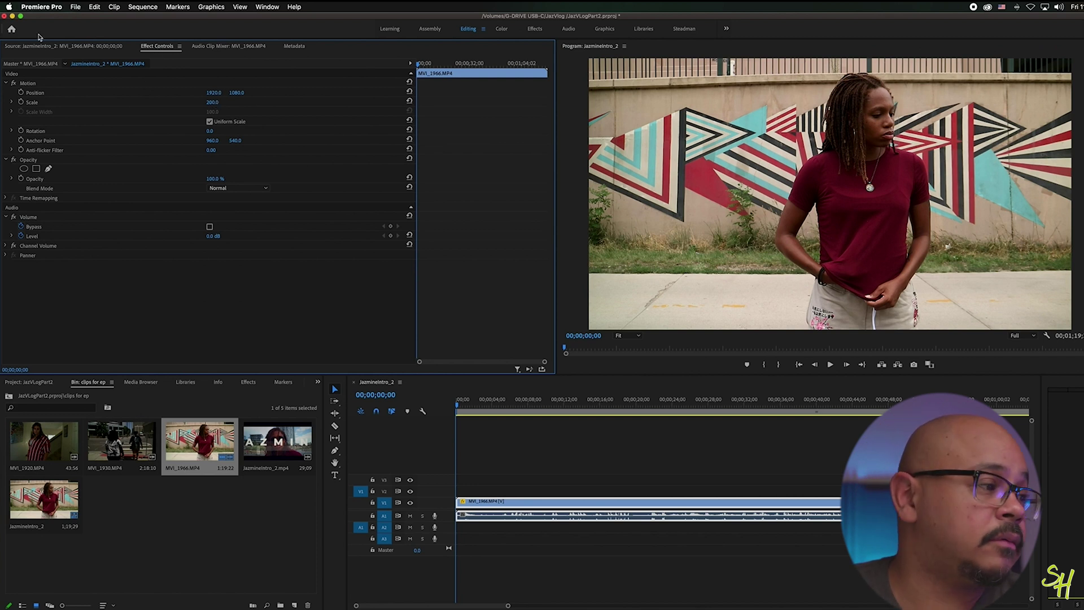
{"action": "key", "text": "backslash"}
{"action": "left_click_drag", "start_coordinate": [527, 503], "coordinate": [680, 502]}
- Add MVI_1920.MP4 at the sequence start and scale it to 299 to fill the 4K frame
{"action": "left_click_drag", "start_coordinate": [44, 452], "coordinate": [457, 504]}
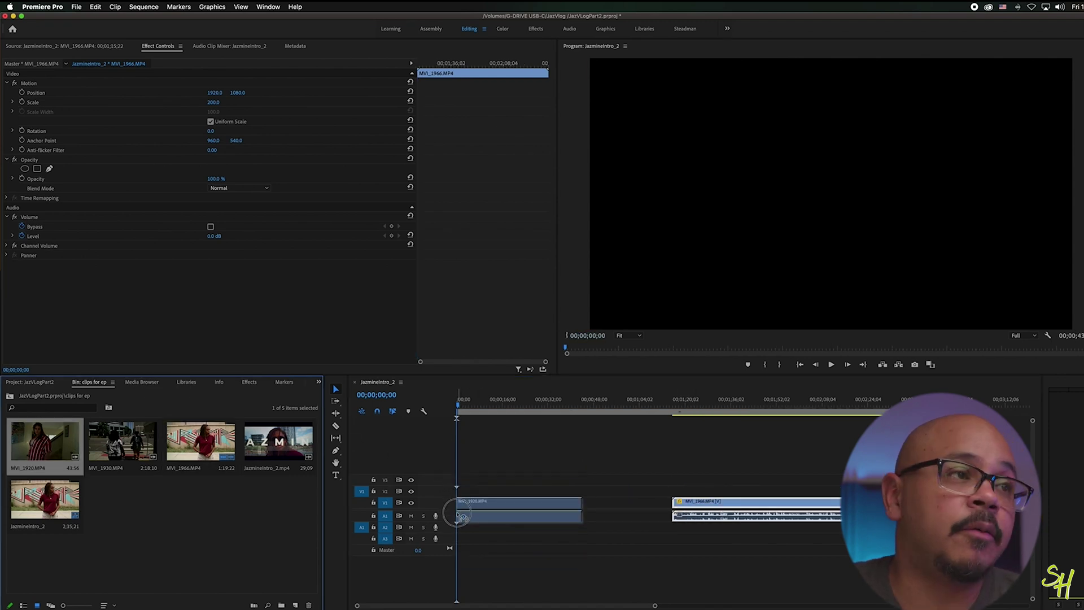
{"action": "double_click", "coordinate": [517, 501]}
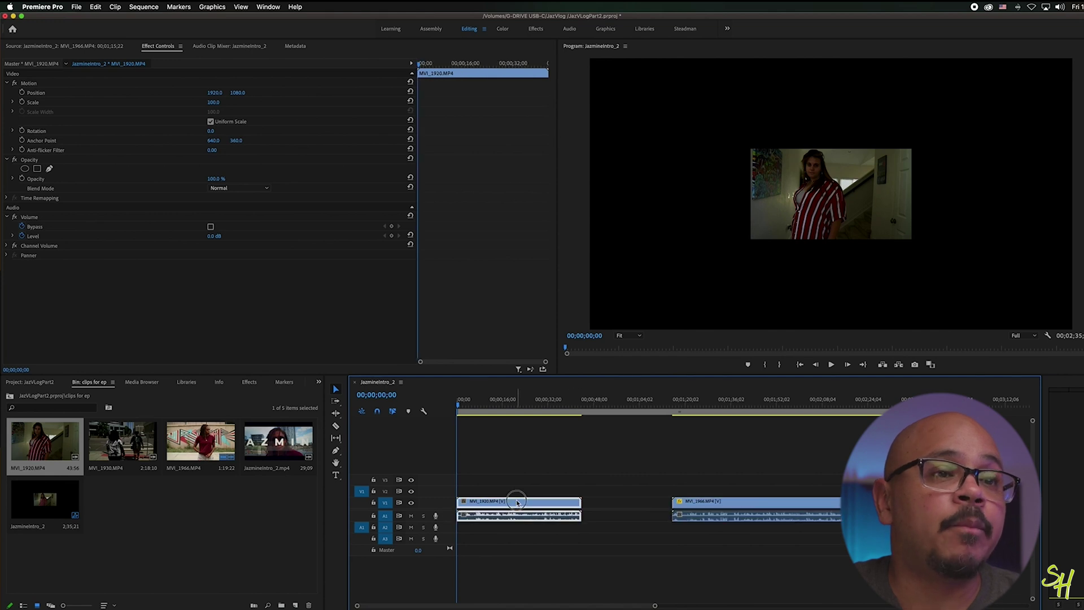
{"action": "left_click", "coordinate": [158, 46]}
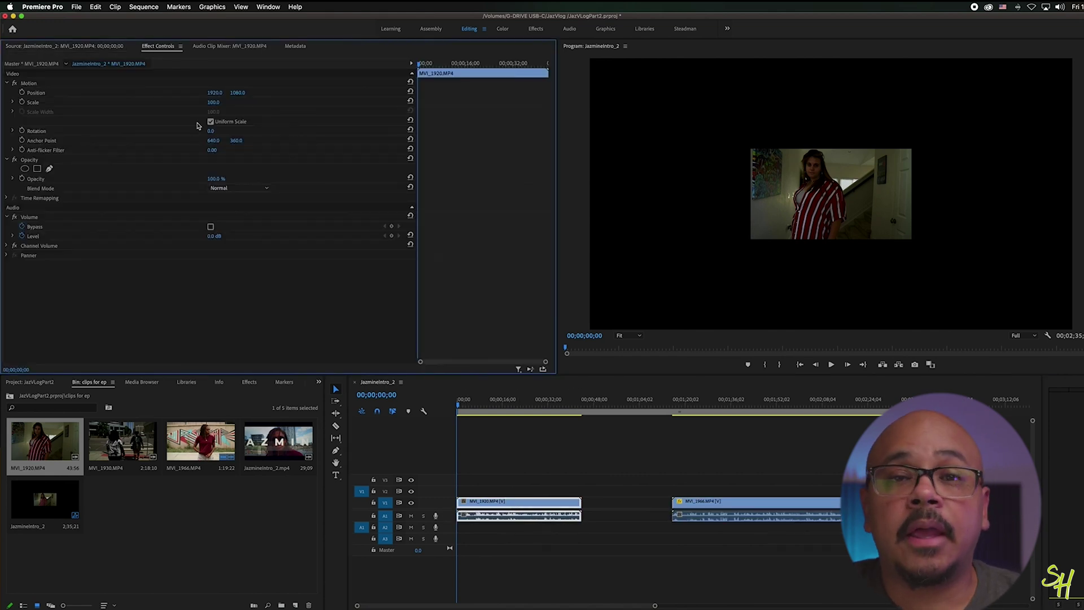
{"action": "left_click_drag", "start_coordinate": [213, 102], "coordinate": [325, 103]}
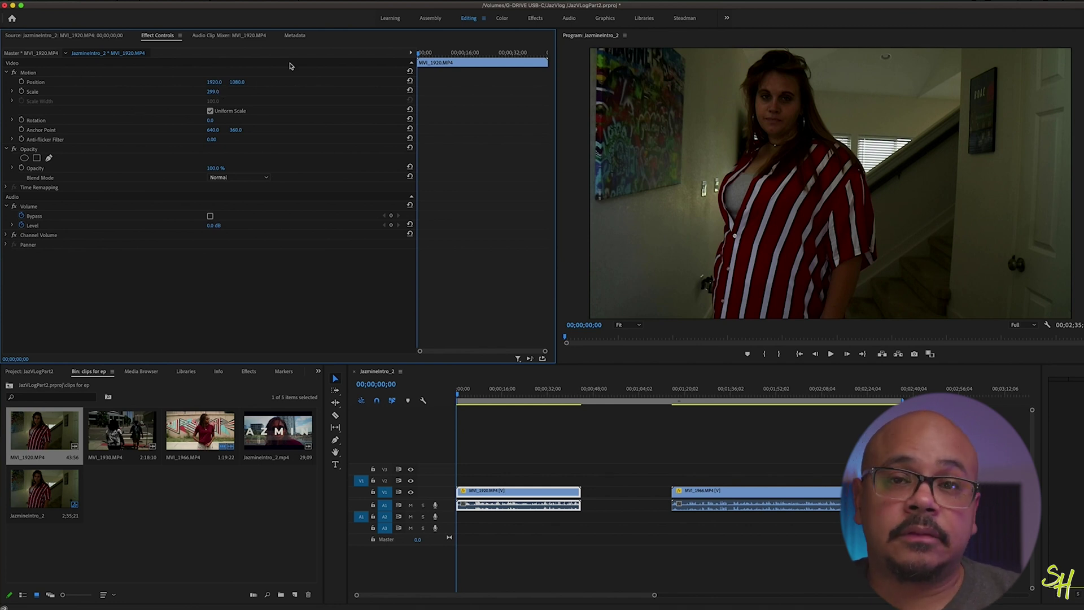
- Reposition MVI_1966 along V1, nudging it slightly later
{"action": "left_click_drag", "start_coordinate": [727, 492], "coordinate": [662, 493]}
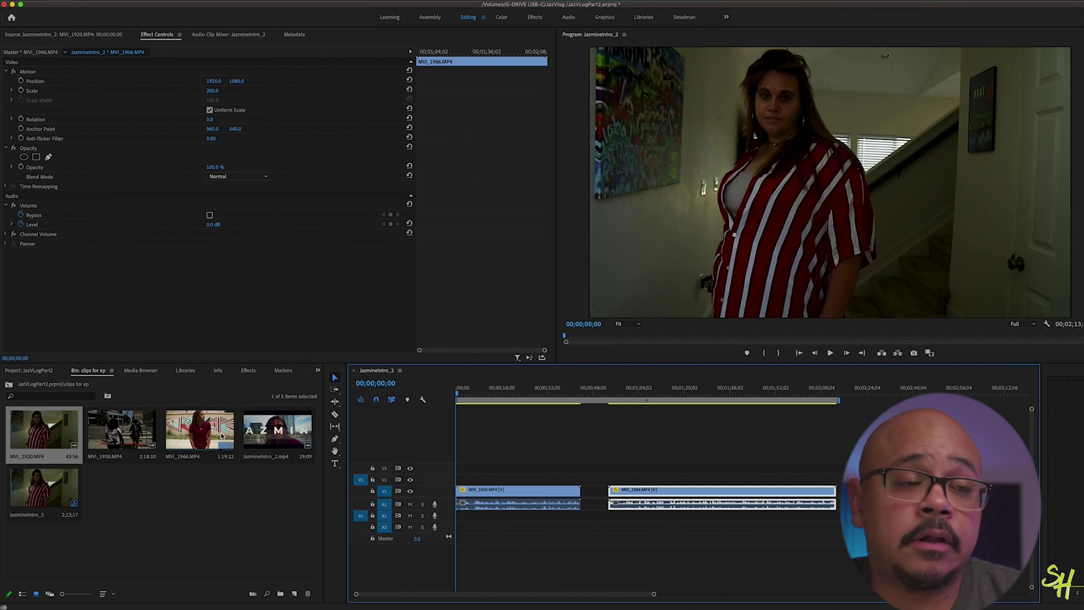
{"action": "left_click", "coordinate": [665, 495]}
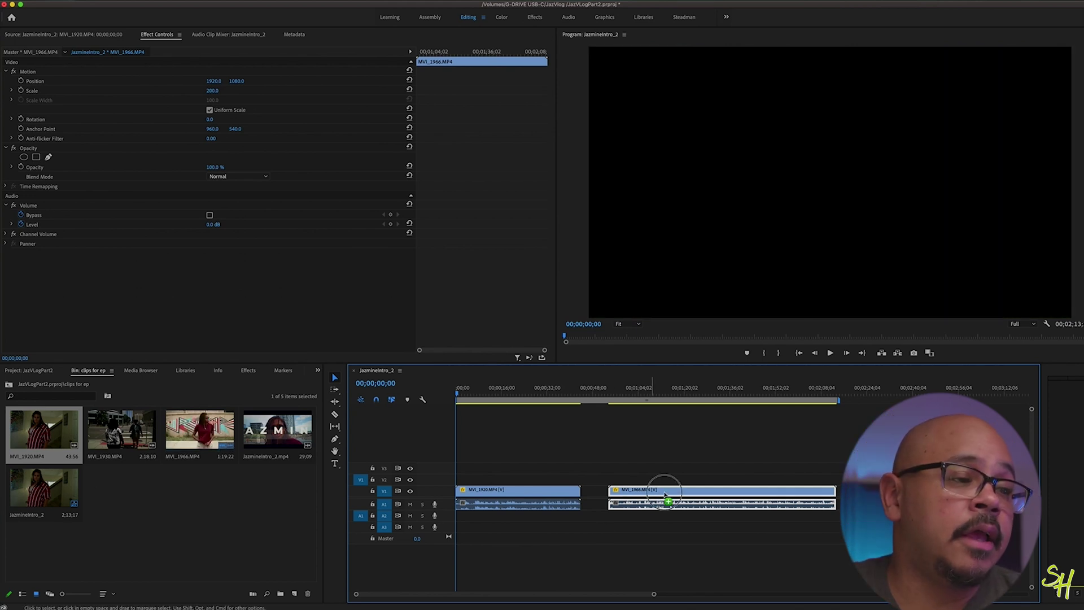
{"action": "left_click_drag", "start_coordinate": [665, 495], "coordinate": [711, 495]}
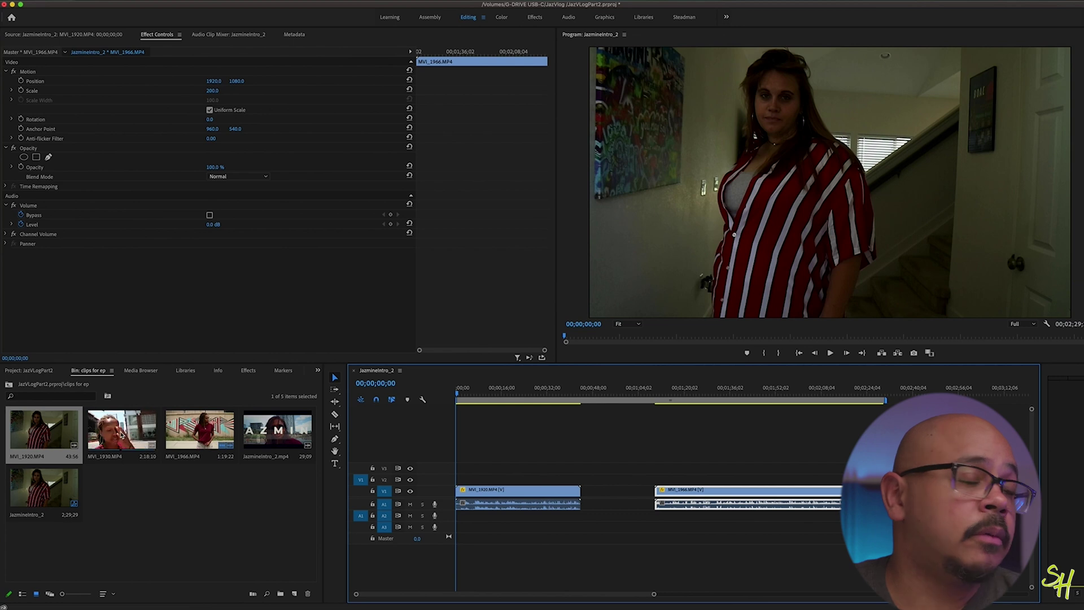
- Add MVI_1930.MP4 after MVI_1966, fit the timeline, and expand the audio tracks to show waveforms
{"action": "mouse_move", "coordinate": [122, 435]}
{"action": "left_mouse_down"}
{"action": "mouse_move", "coordinate": [363, 435]}
{"action": "mouse_move", "coordinate": [904, 476]}
{"action": "left_mouse_up"}
{"action": "key", "text": "backslash"}
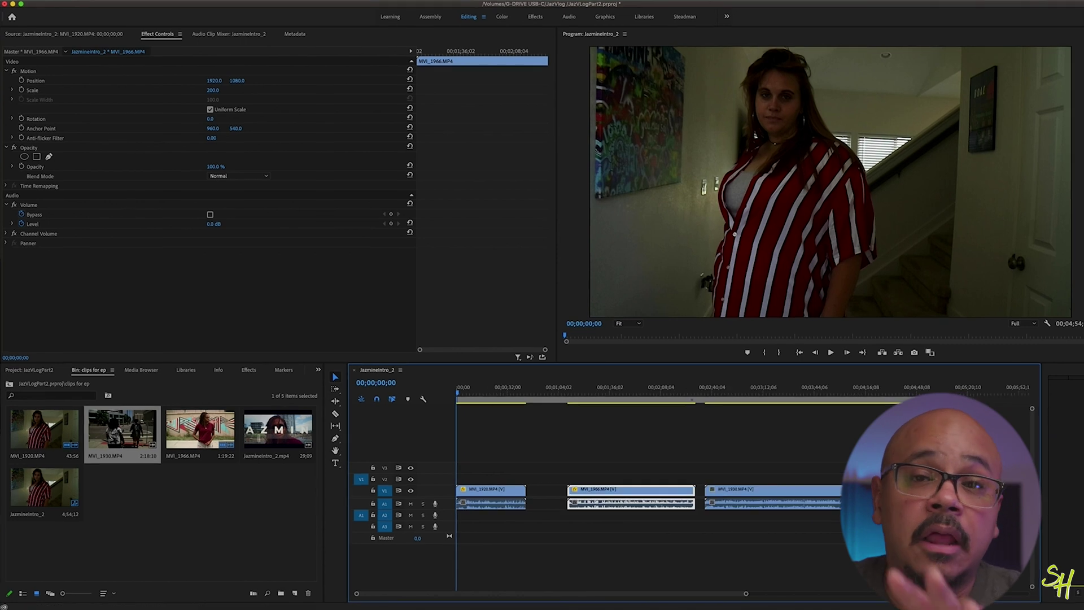
{"action": "key", "text": "alt+equal"}
{"action": "key", "text": "alt+equal"}
{"action": "key", "text": "alt+equal"}
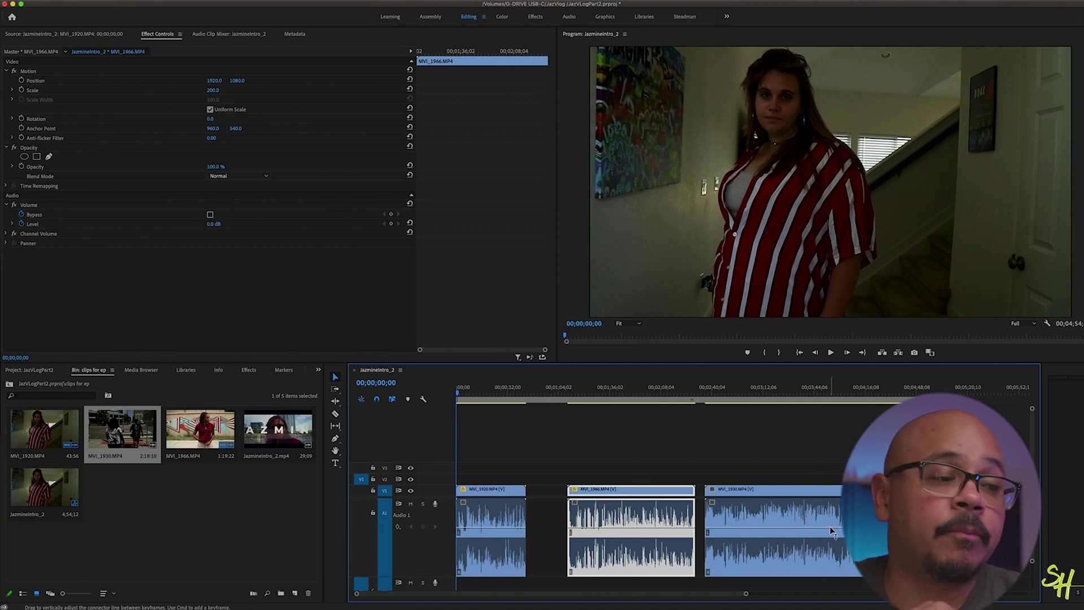
{"action": "left_click_drag", "start_coordinate": [746, 593], "coordinate": [672, 596]}
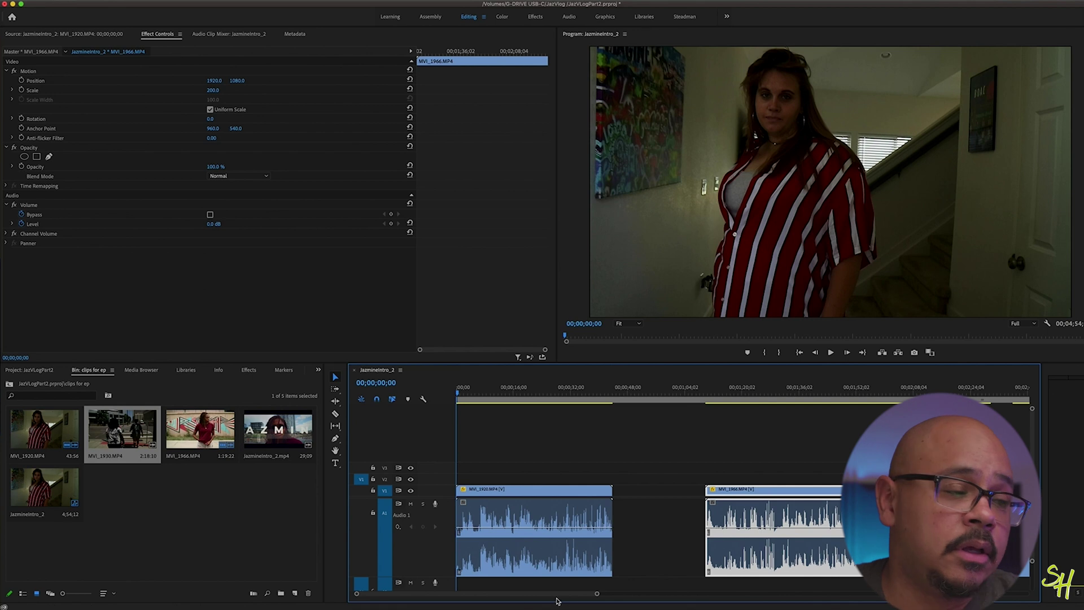
{"action": "left_click_drag", "start_coordinate": [602, 596], "coordinate": [554, 594]}
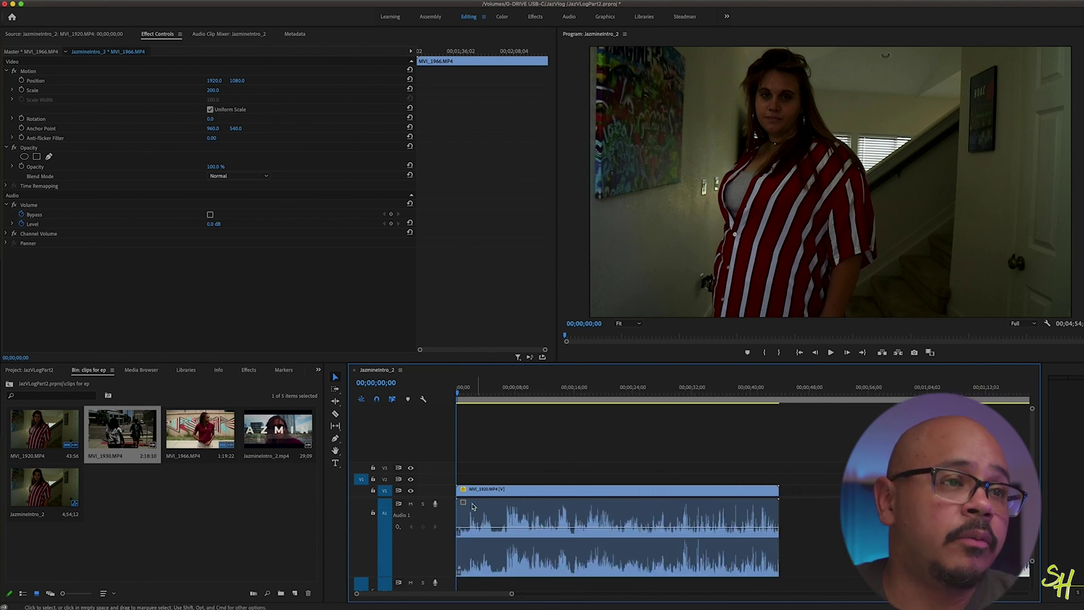
{"action": "left_click", "coordinate": [505, 397]}
{"action": "left_click_drag", "start_coordinate": [506, 399], "coordinate": [606, 411]}
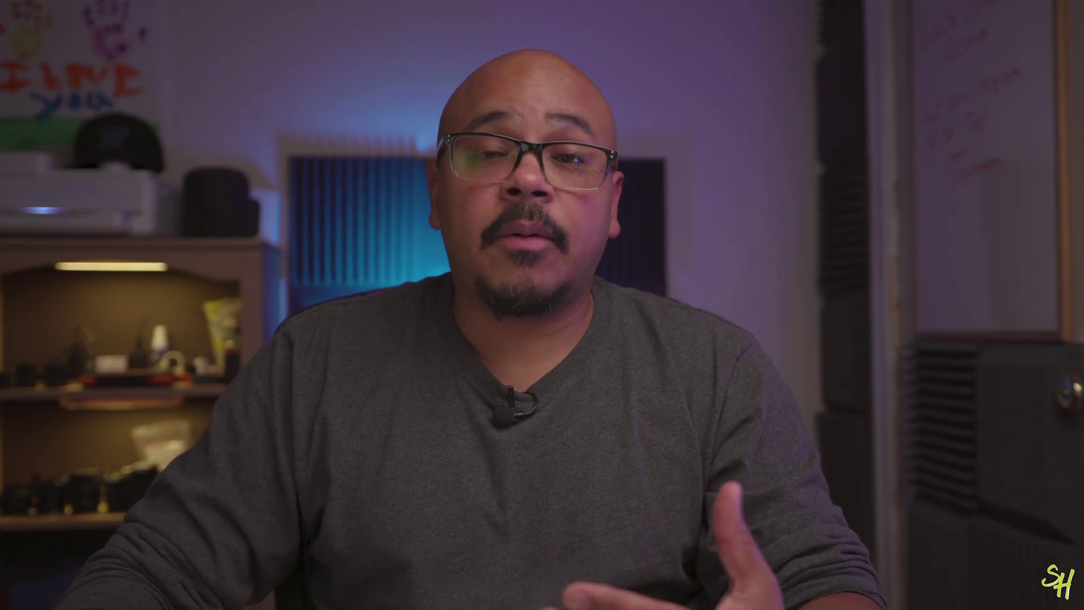